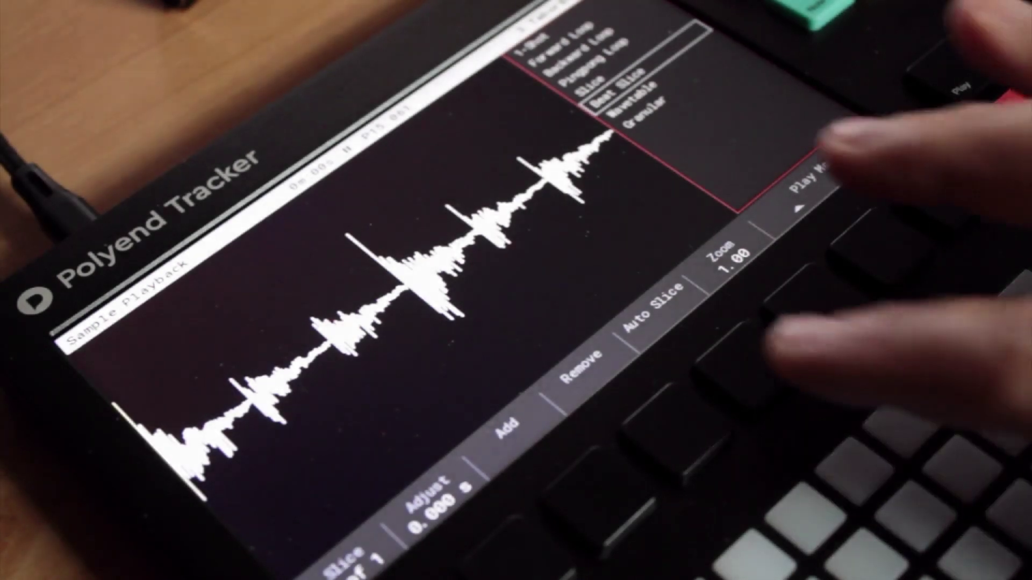
Step: Auto-slice the sample at its beats, replacing the existing slices, and zoom into the waveform
click(737, 366)
click(804, 291)
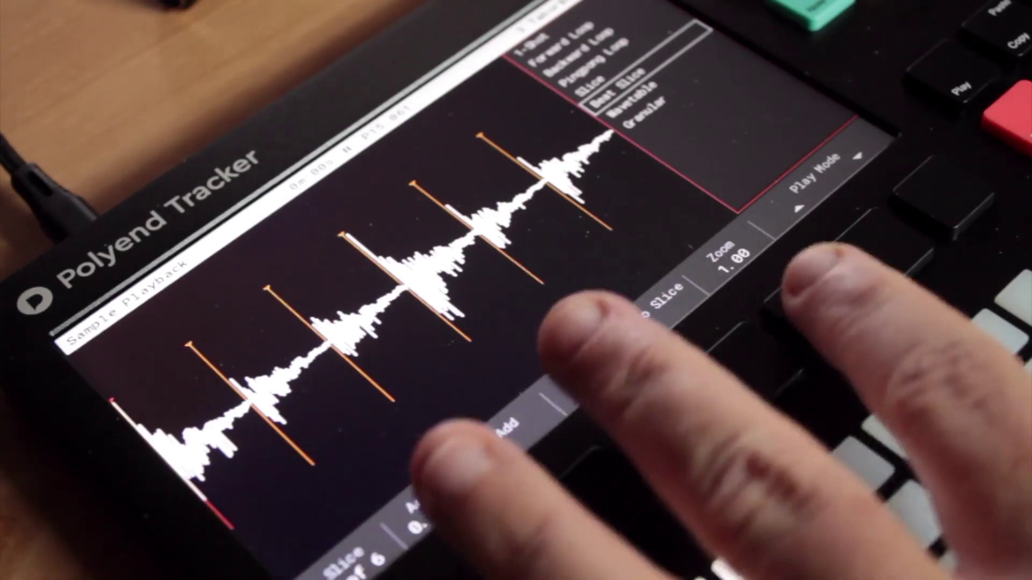
click(729, 258)
scroll(728, 258, up, 6)
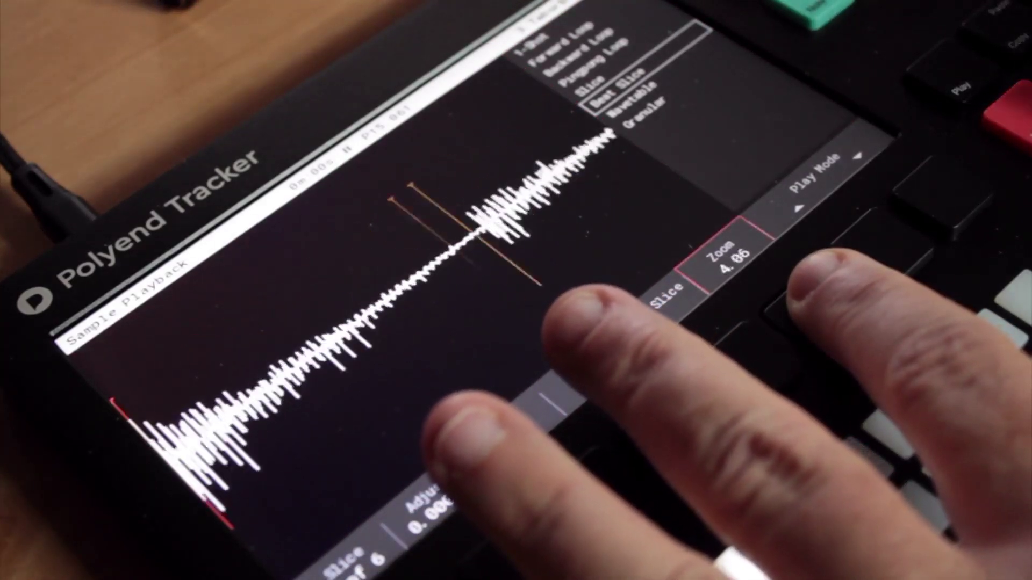
scroll(729, 258, up, 5)
scroll(728, 258, down, 3)
scroll(729, 258, up, 1)
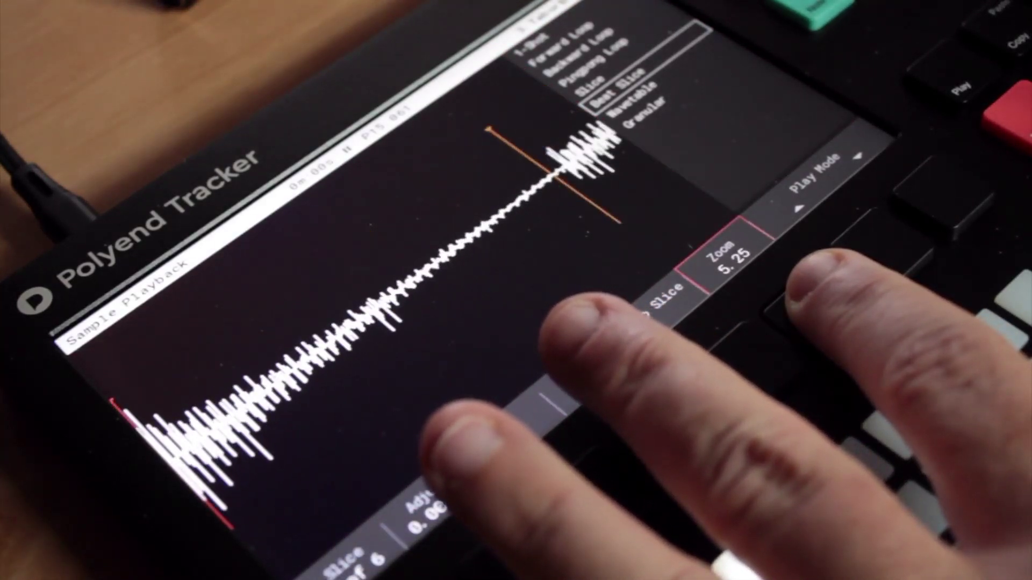
Step: Nudge the start points of two slices slightly later with the Adjust encoder
click(349, 562)
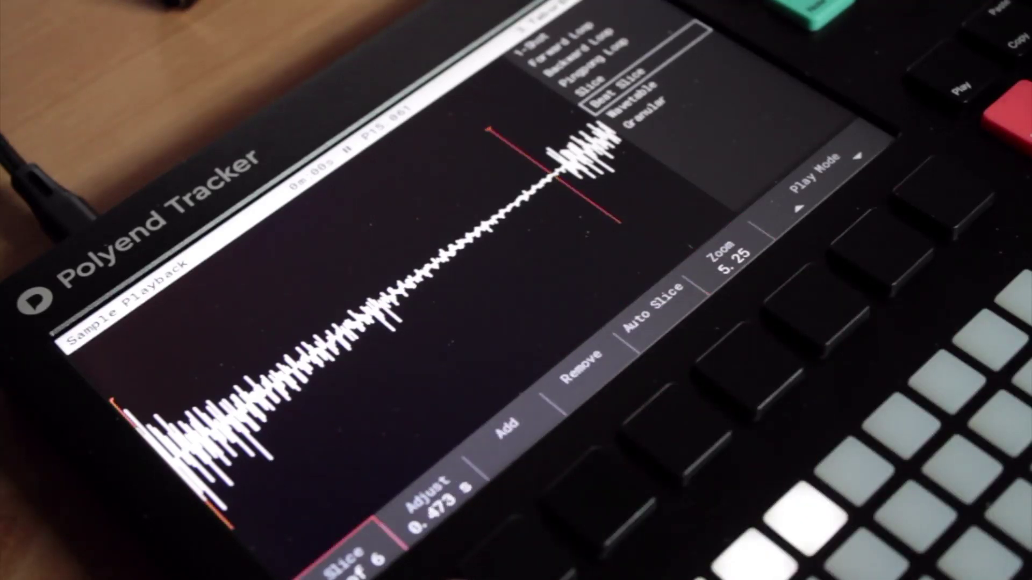
click(435, 502)
scroll(435, 503, up, 4)
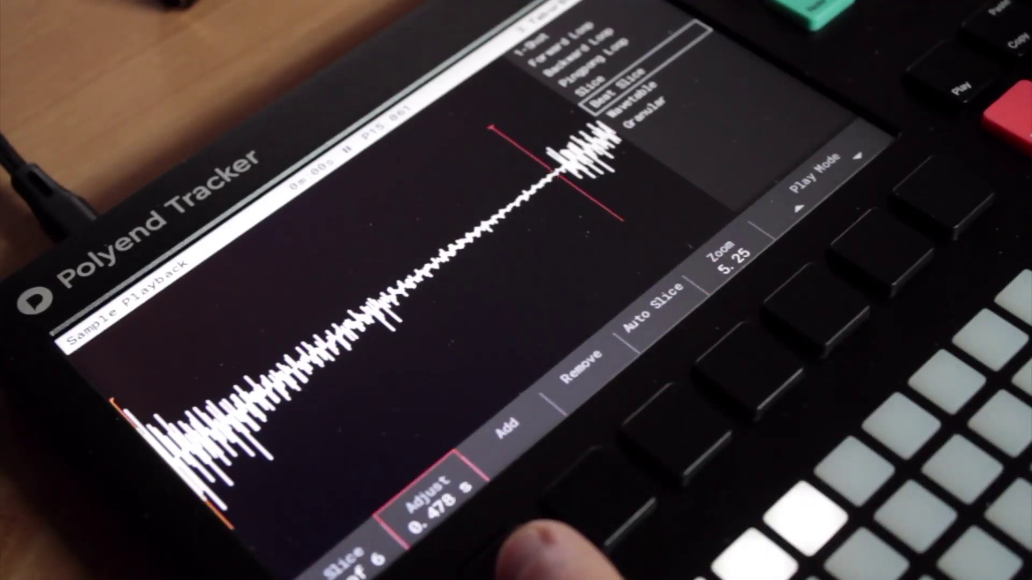
scroll(436, 503, up, 2)
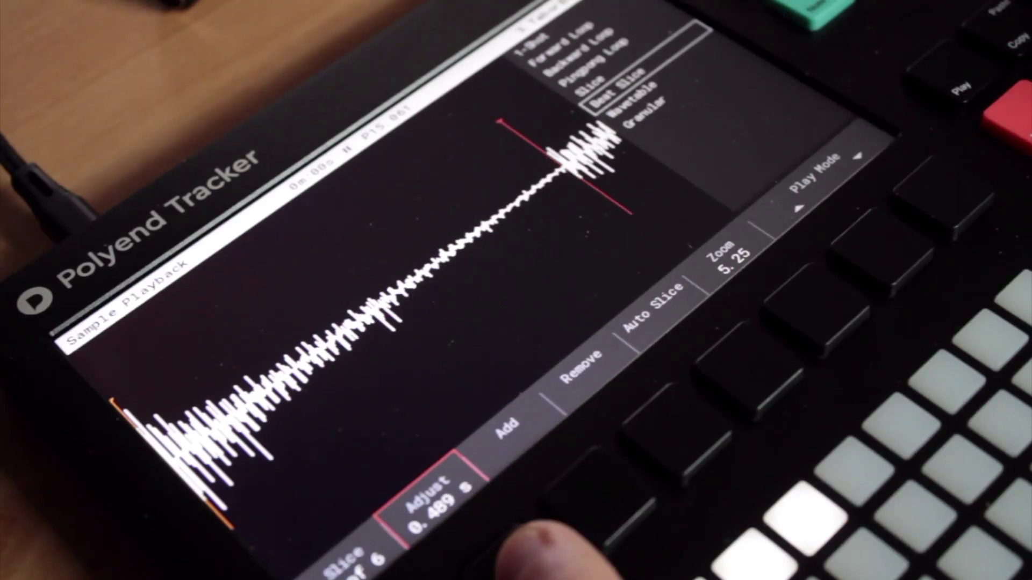
click(349, 562)
scroll(349, 561, up, 1)
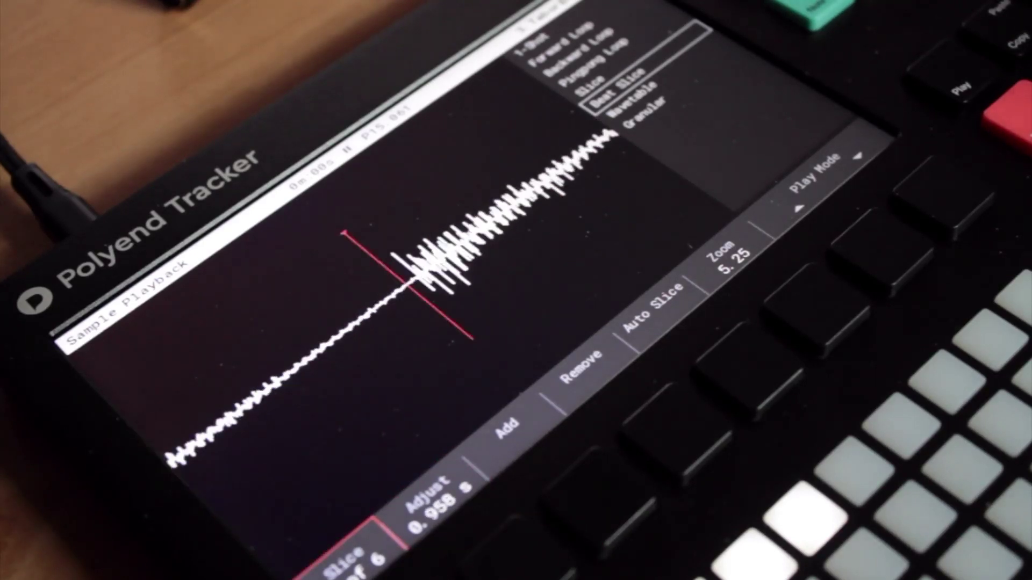
click(435, 502)
scroll(435, 502, up, 3)
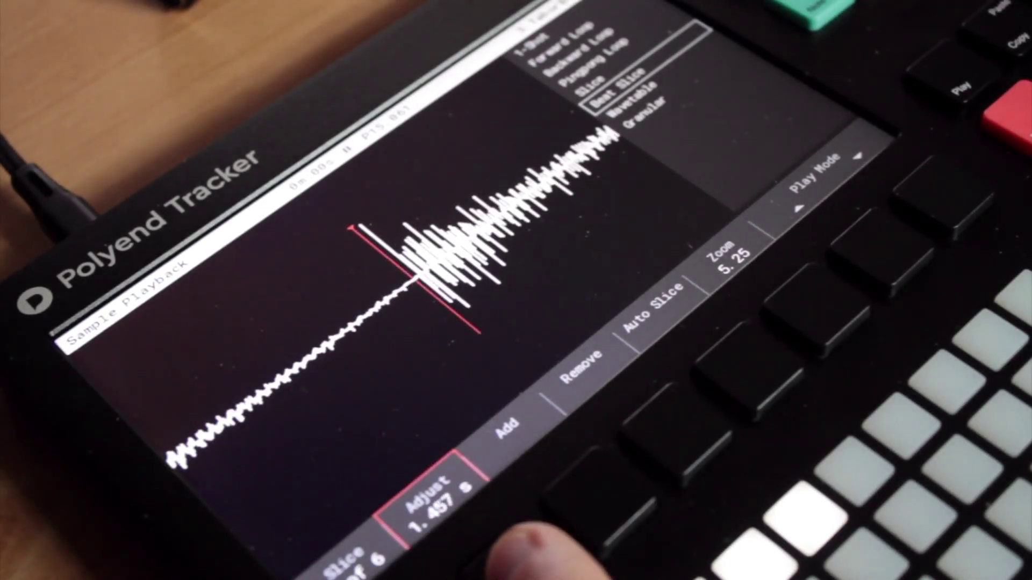
scroll(435, 502, up, 2)
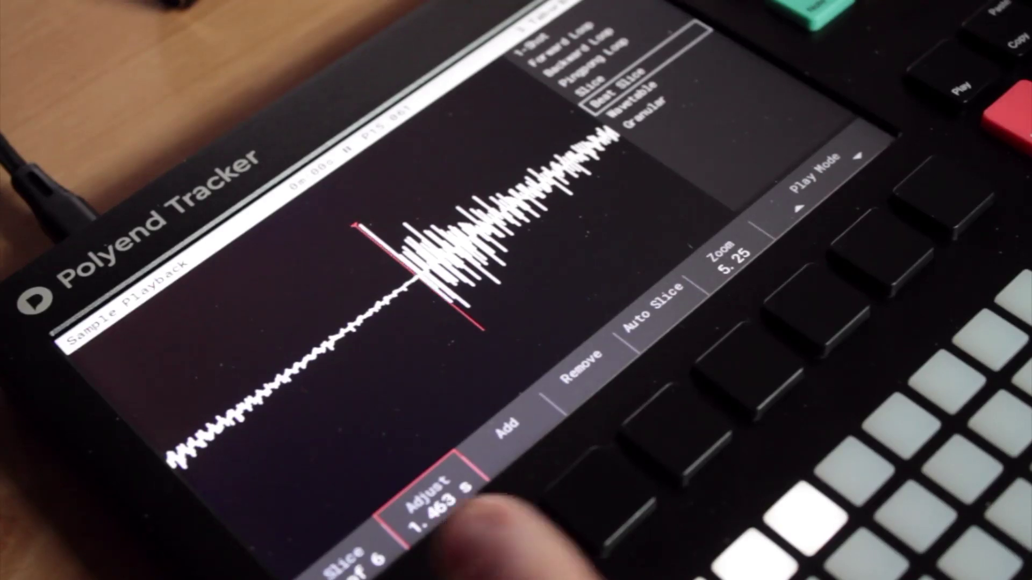
click(349, 562)
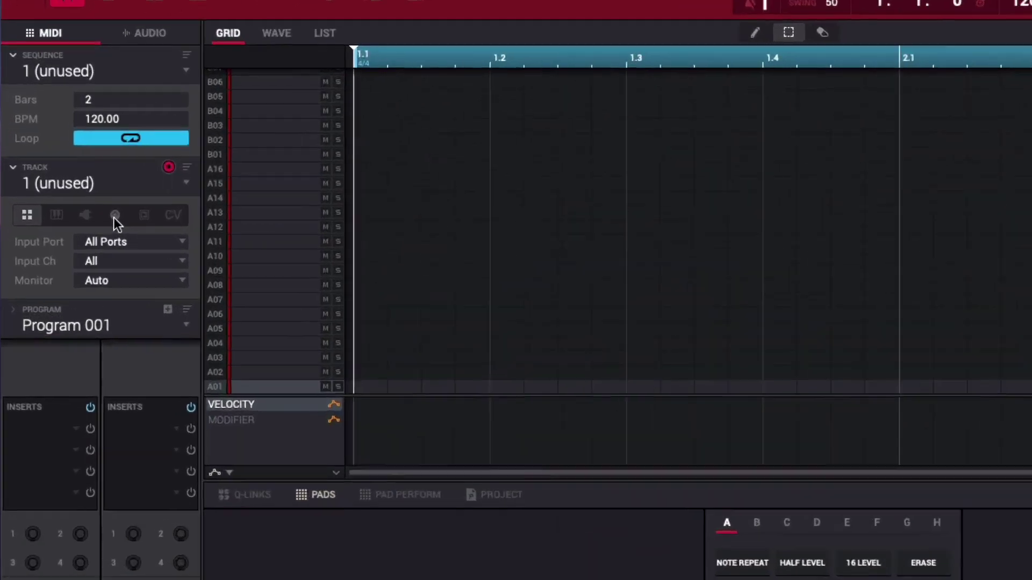
Step: Make Track 01 a MIDI track with input Elektro.Keys in 1 and output mio10 DIN 10
click(64, 162)
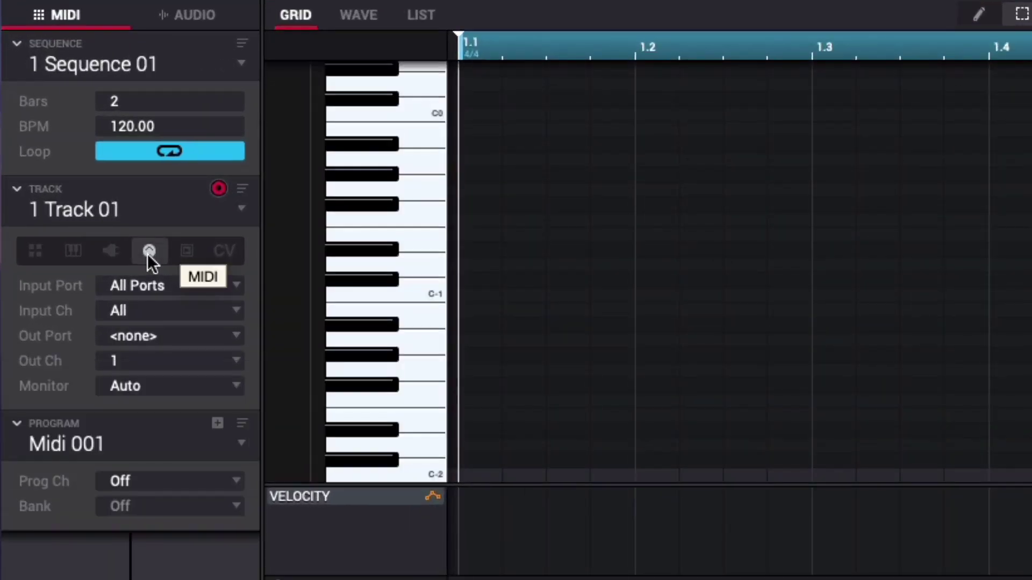
click(167, 288)
click(212, 379)
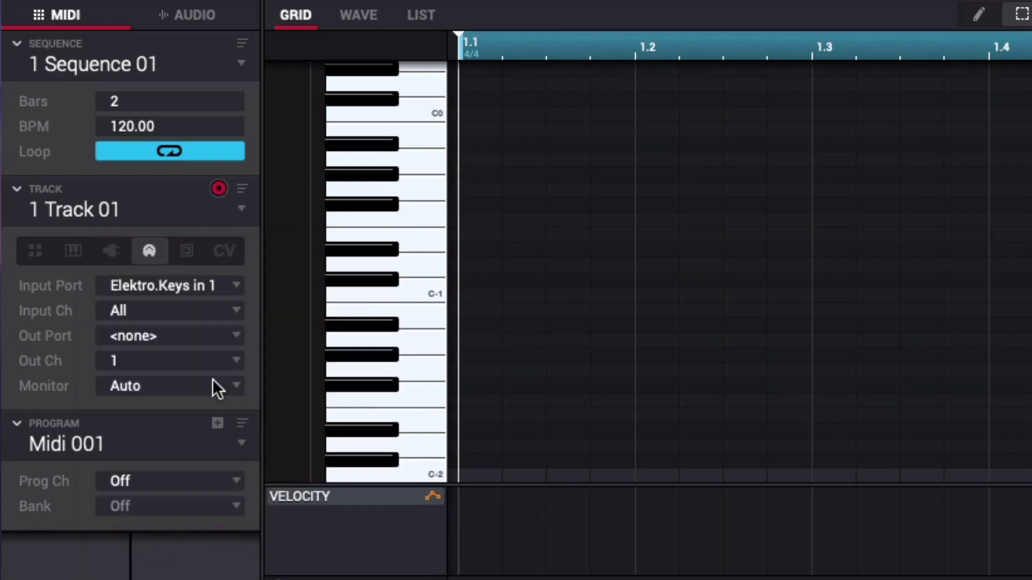
click(140, 337)
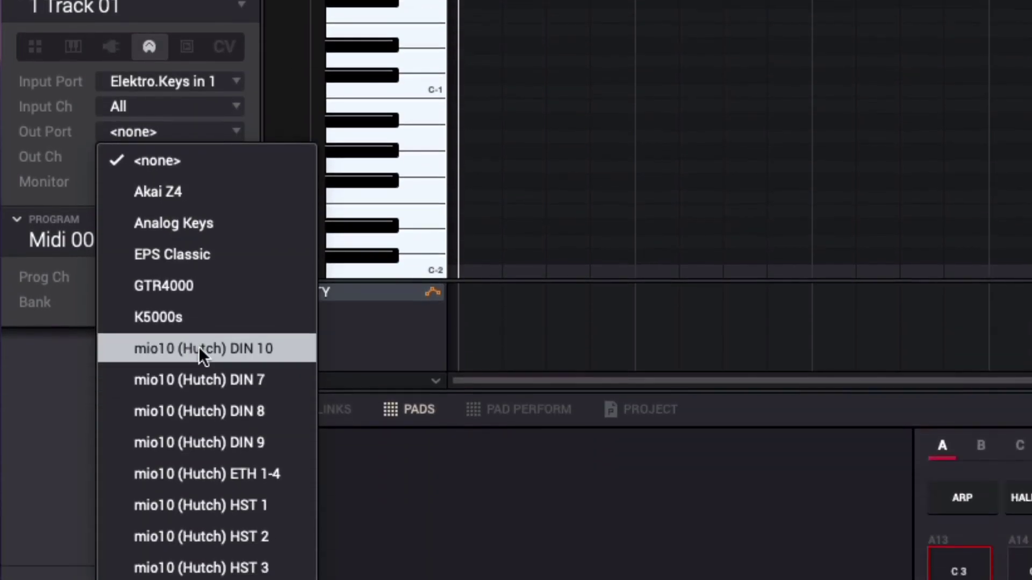
click(201, 558)
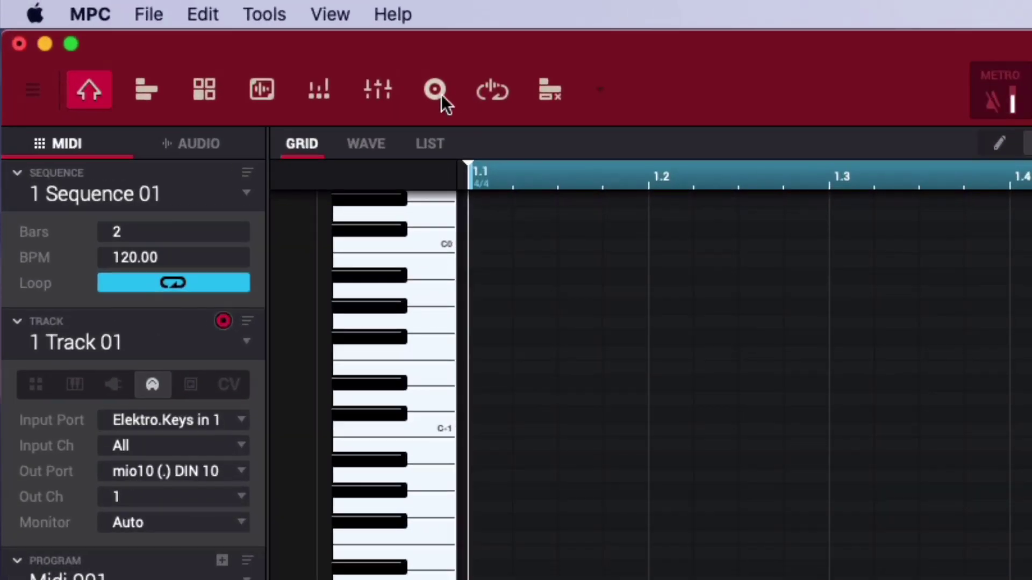
Step: Show the Sampler and keep its recording output set to Mono from Input 10
click(434, 90)
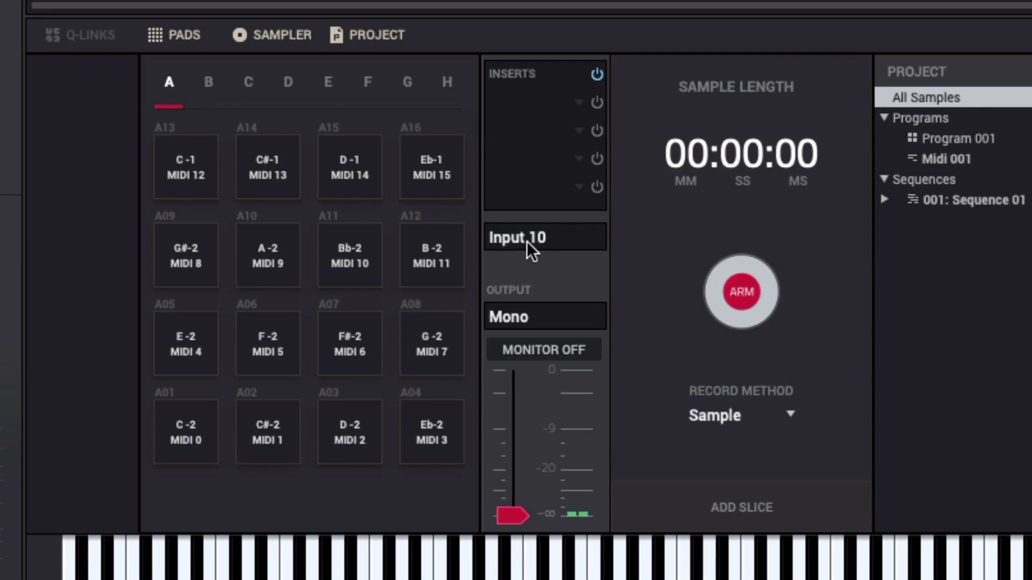
click(519, 318)
click(520, 317)
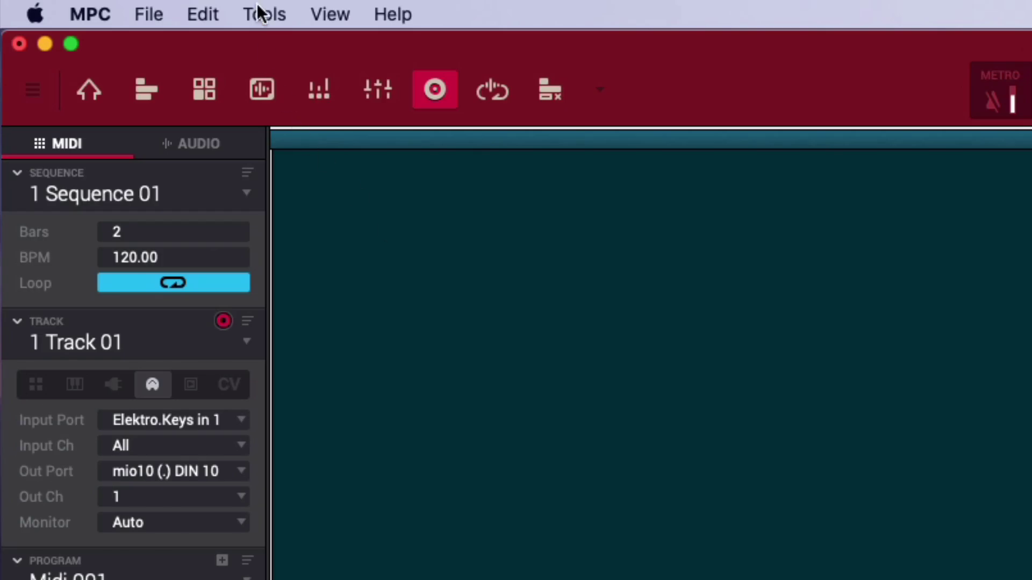
Step: Open Tools > Auto Sampler and set its Max note to B5
click(262, 13)
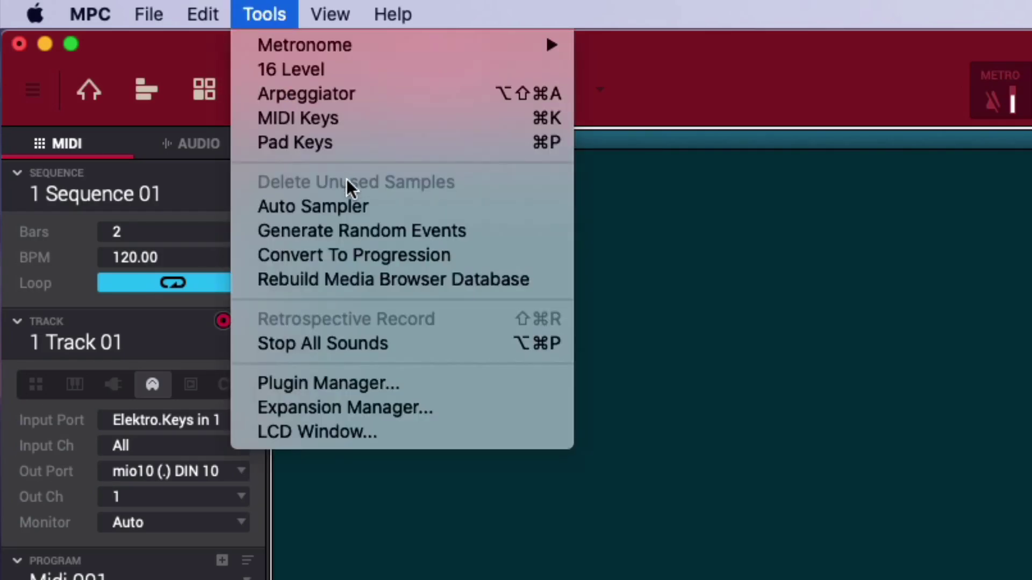
click(352, 208)
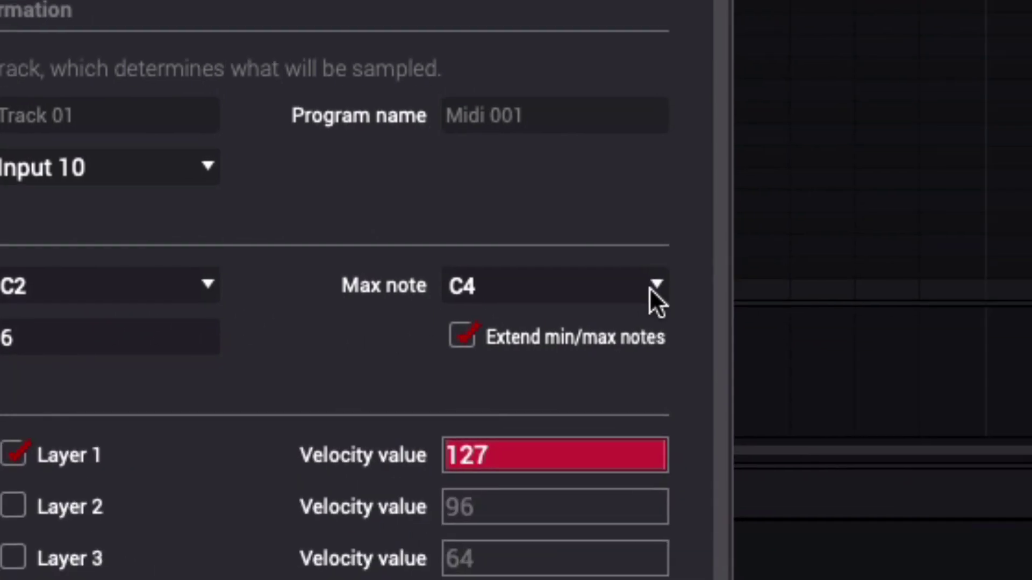
click(650, 289)
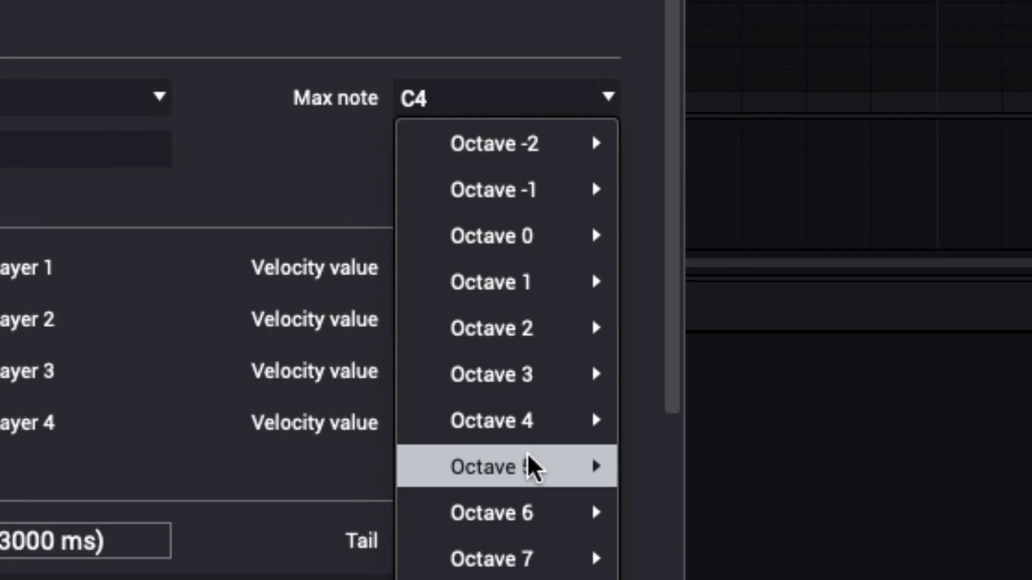
mouse_move(498, 345)
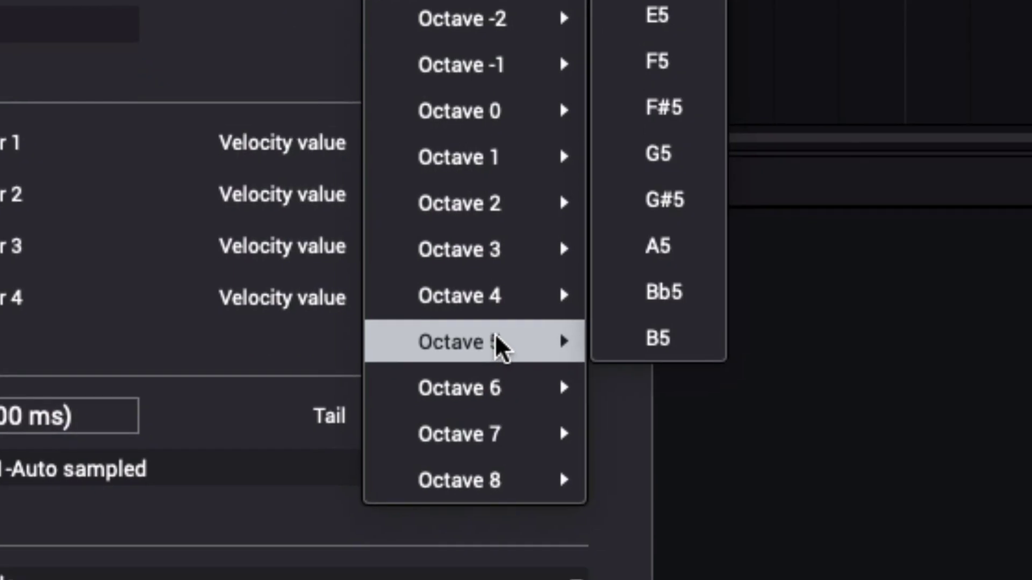
click(677, 339)
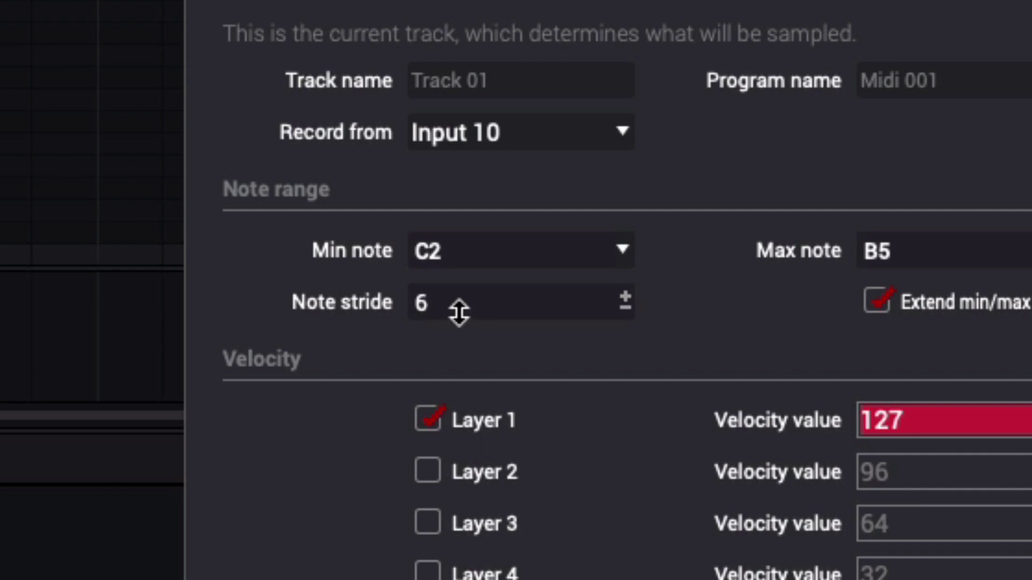
Step: Set Note stride to 1, the note tail to 0, and the base name to 'ResonPluck'
drag(624, 309, 623, 344)
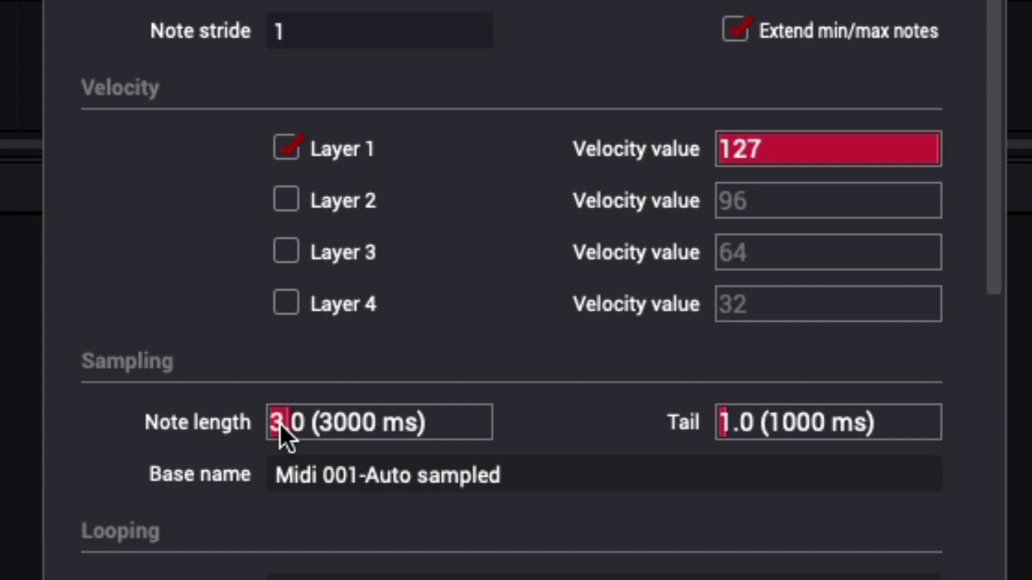
text(1)
drag(724, 423, 698, 521)
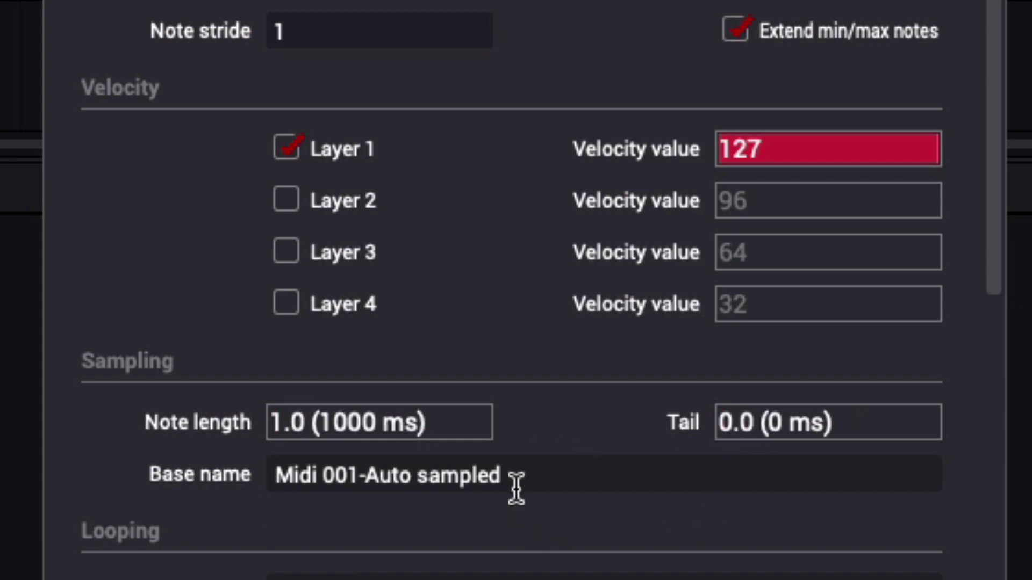
drag(515, 479, 276, 480)
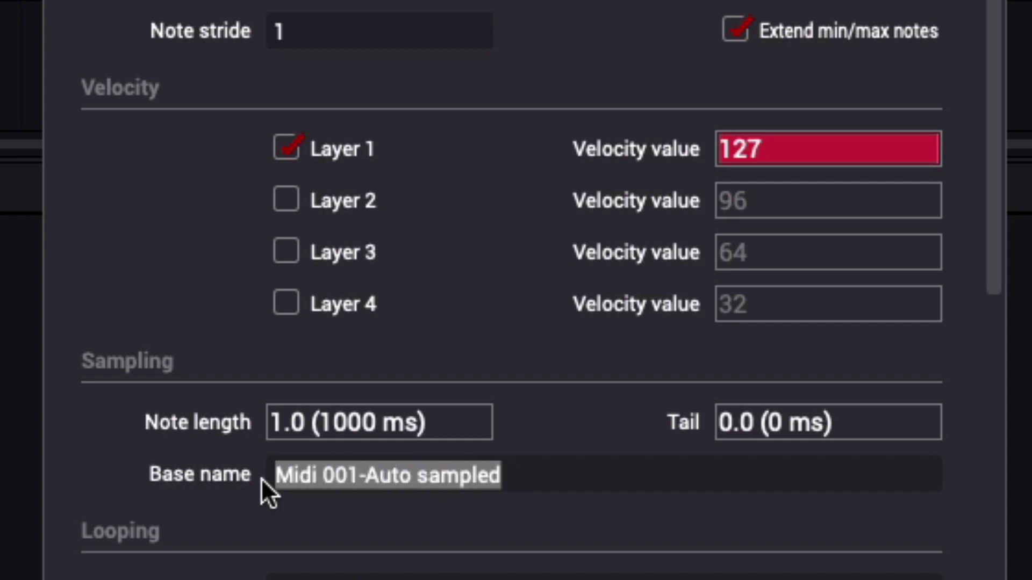
text(Re)
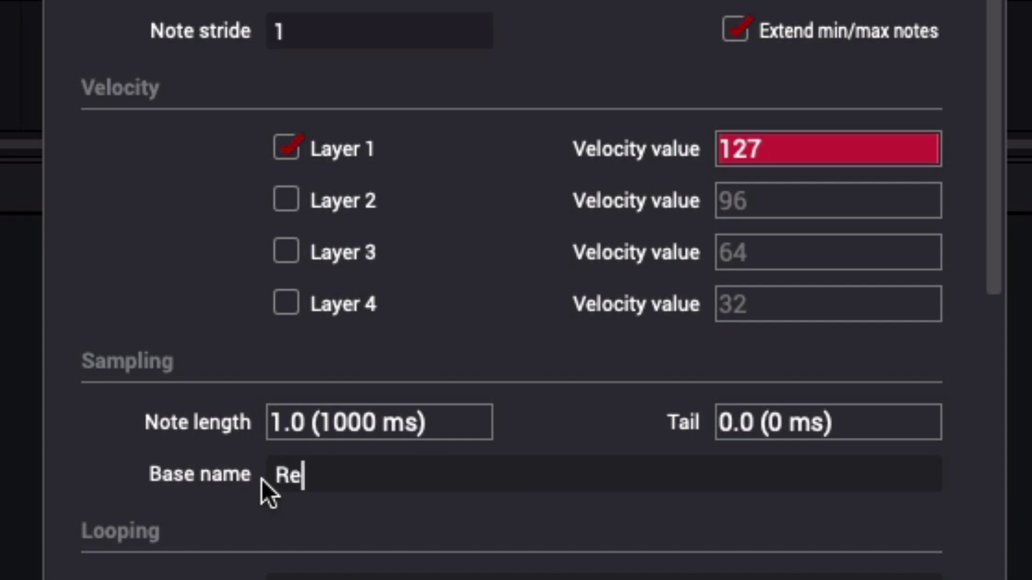
text(sonPluck)
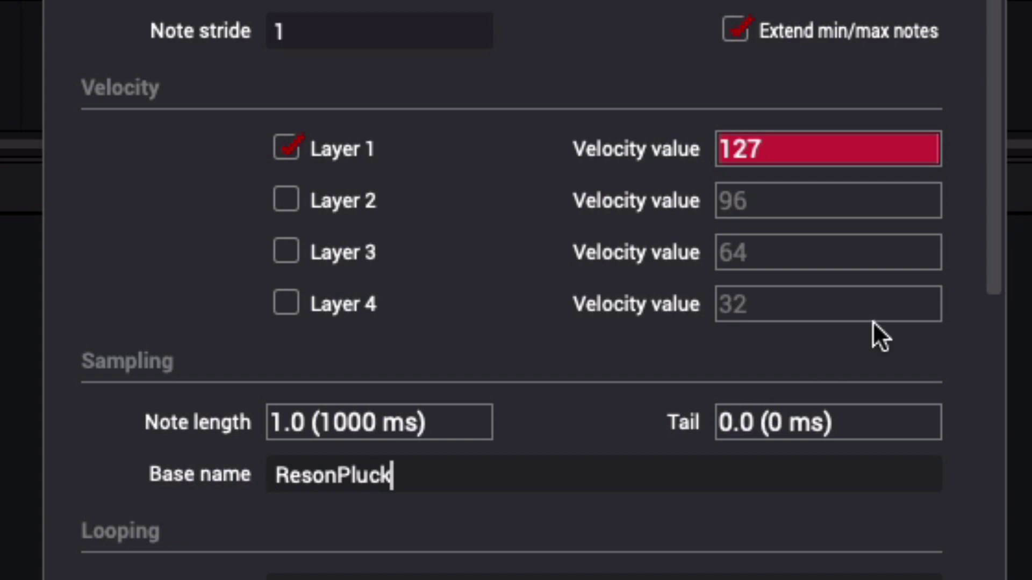
Step: Turn looping off and start the auto-sampling run with Do it
drag(992, 273, 994, 493)
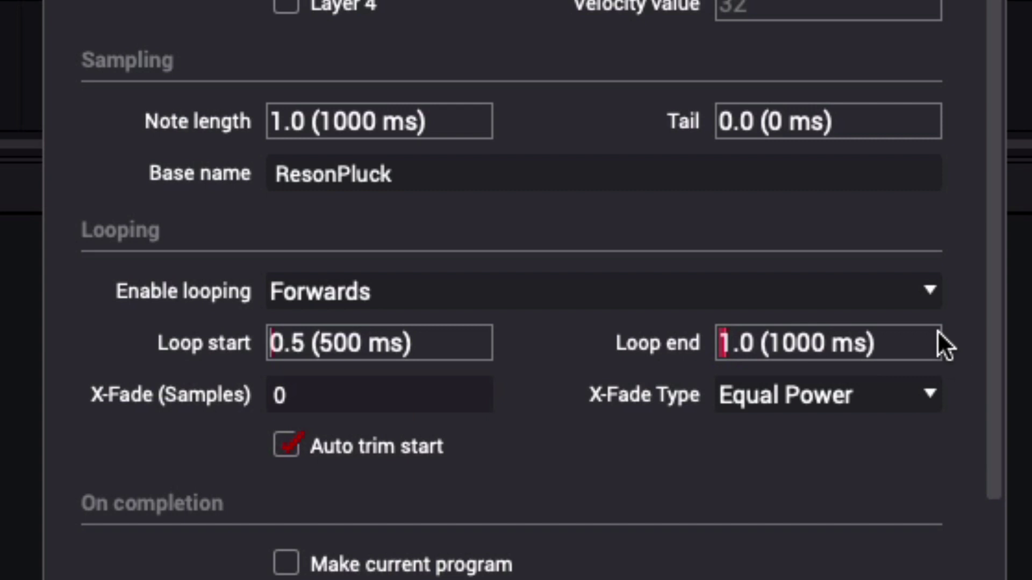
click(928, 290)
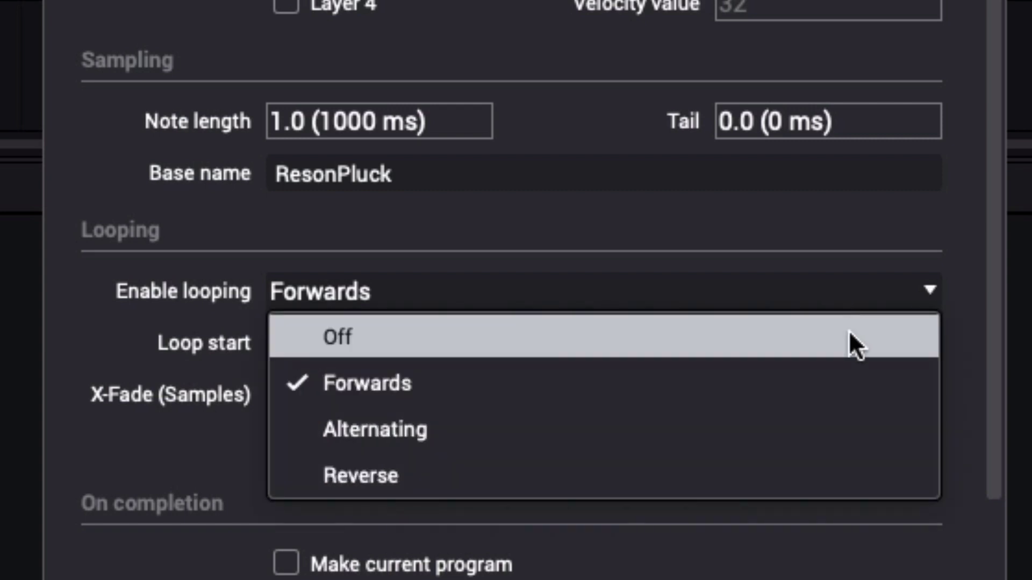
click(854, 344)
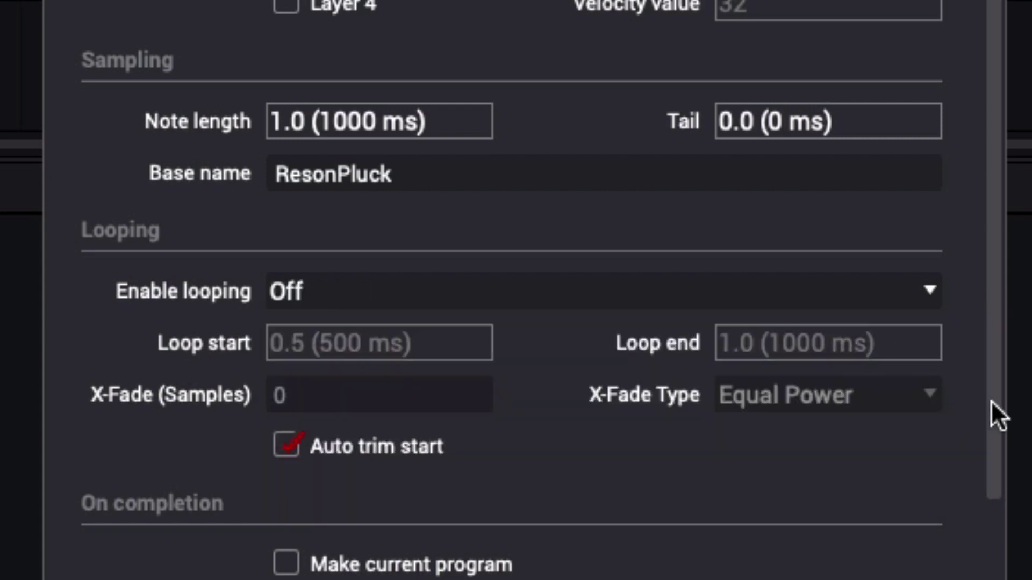
drag(991, 401, 995, 544)
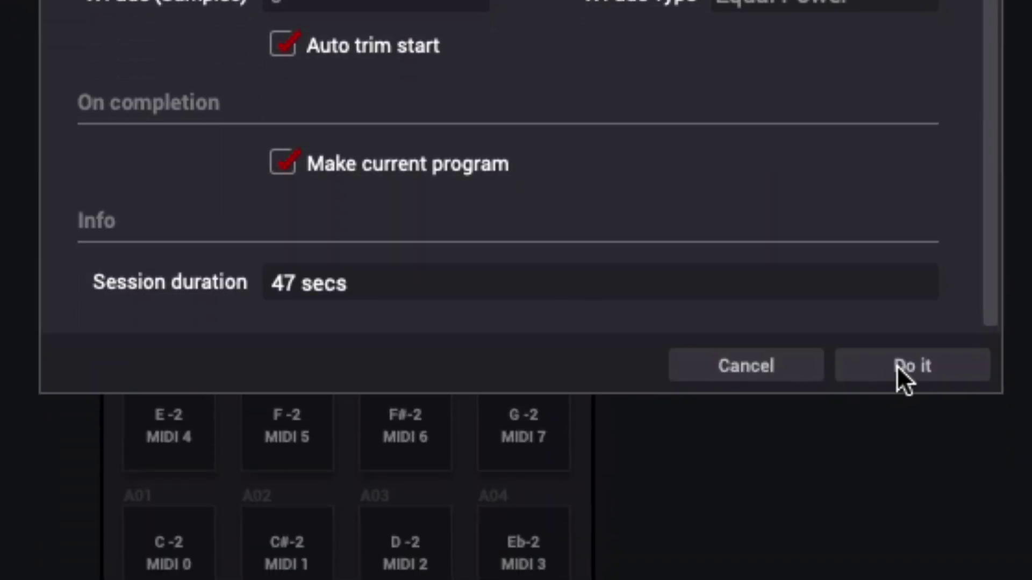
click(896, 365)
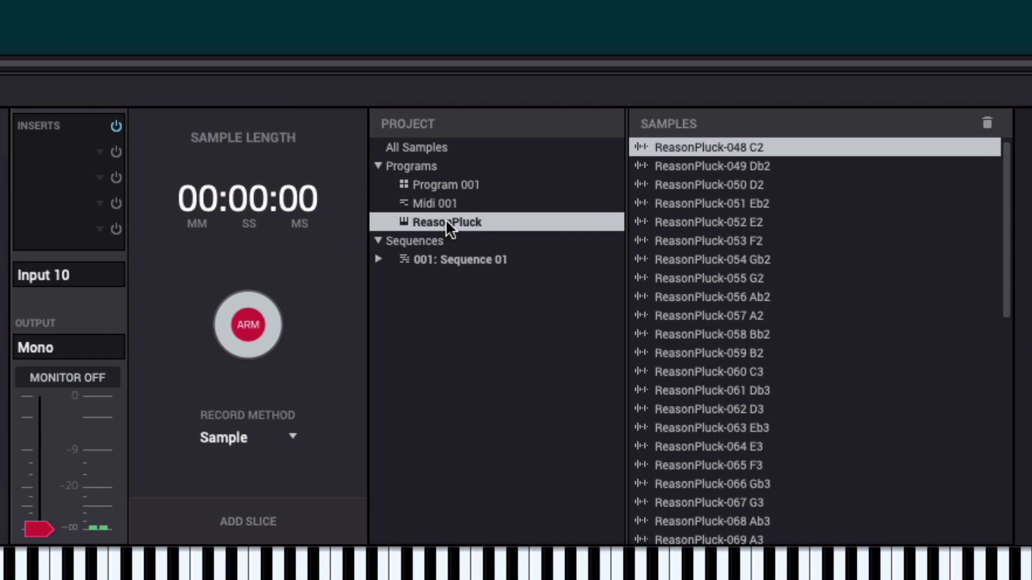
Step: Save the ReasonPluck program into the ResonPluck folder on the Desktop
drag(1007, 241, 991, 202)
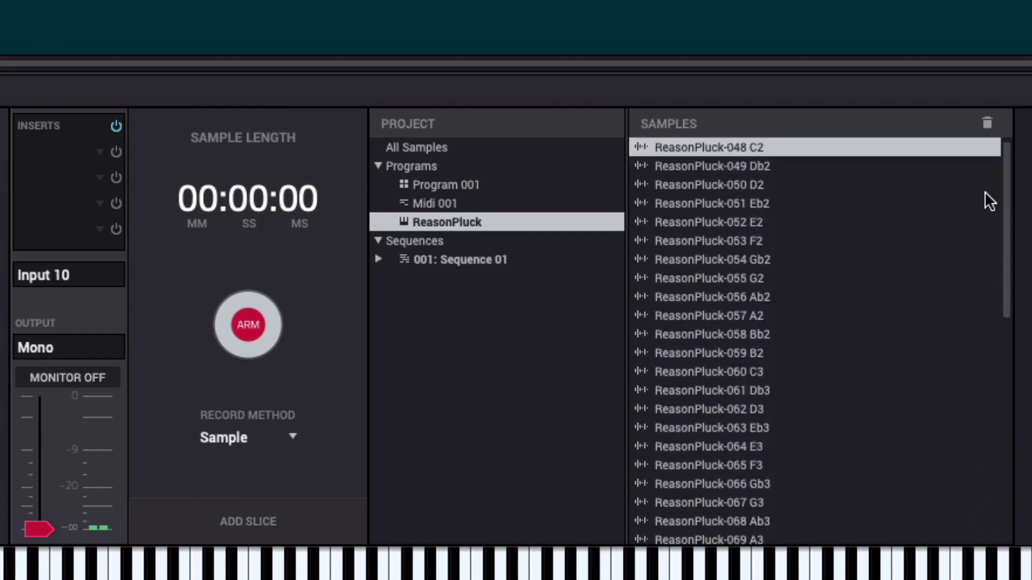
right_click(444, 219)
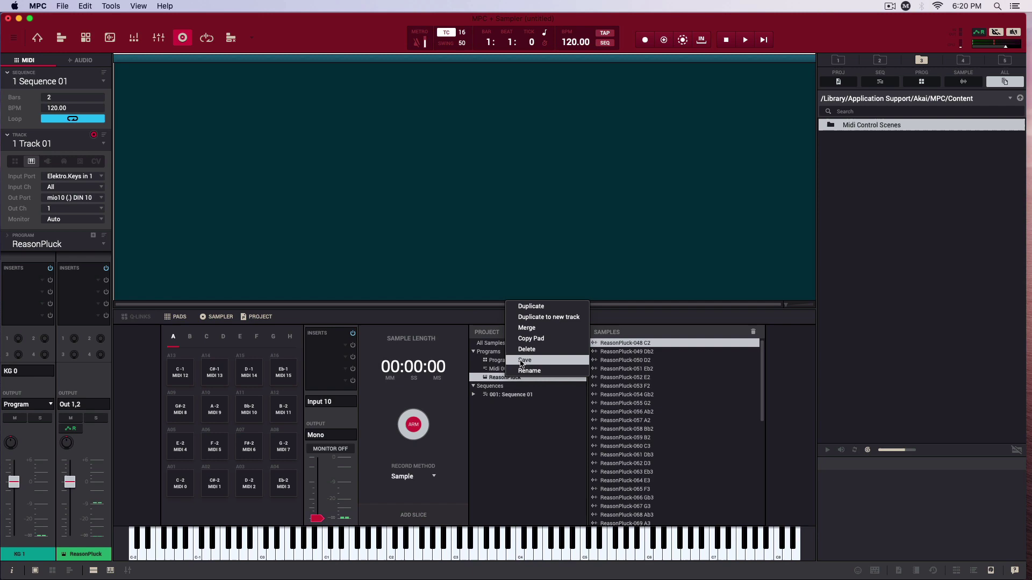
click(481, 186)
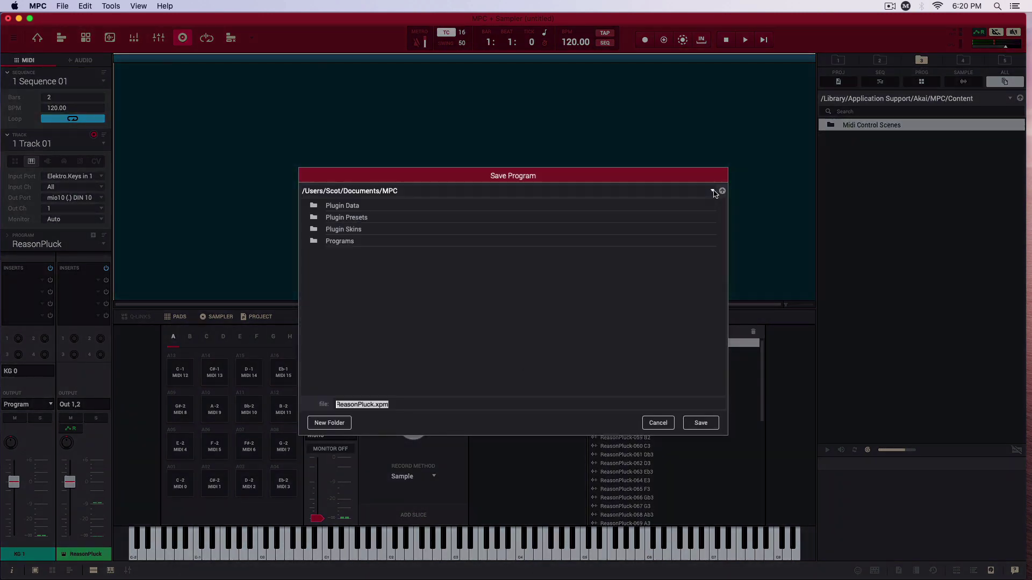
click(713, 192)
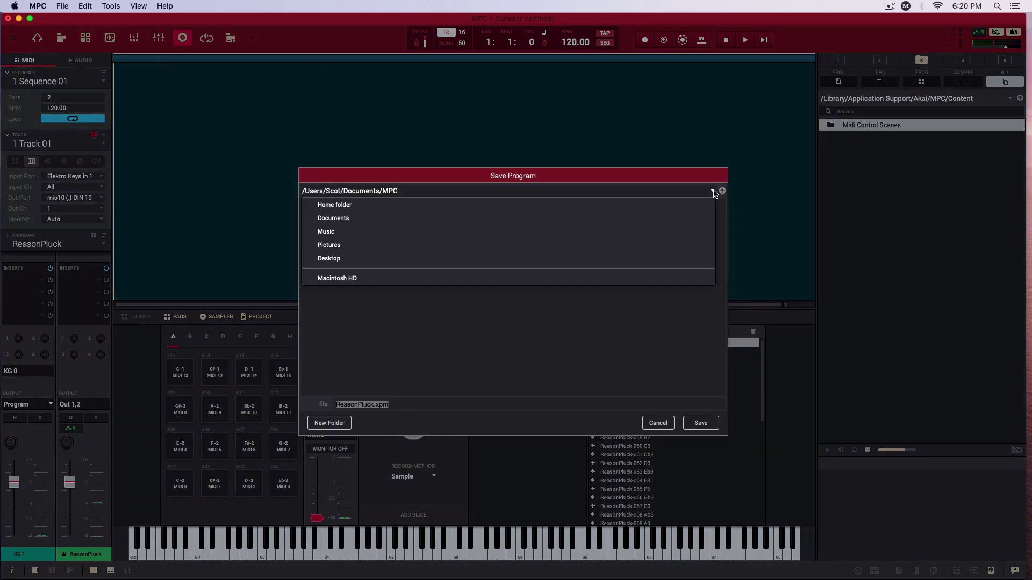
click(681, 260)
click(348, 209)
double_click(348, 209)
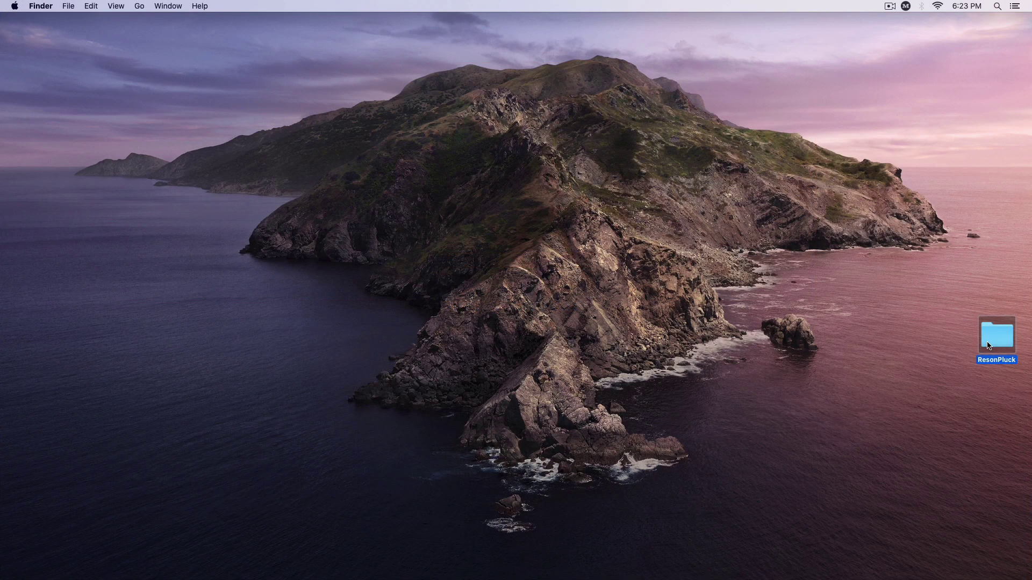
Step: Open the Desktop's ResonPluck folder in Finder to view the ReasonPluck WAV files
double_click(988, 345)
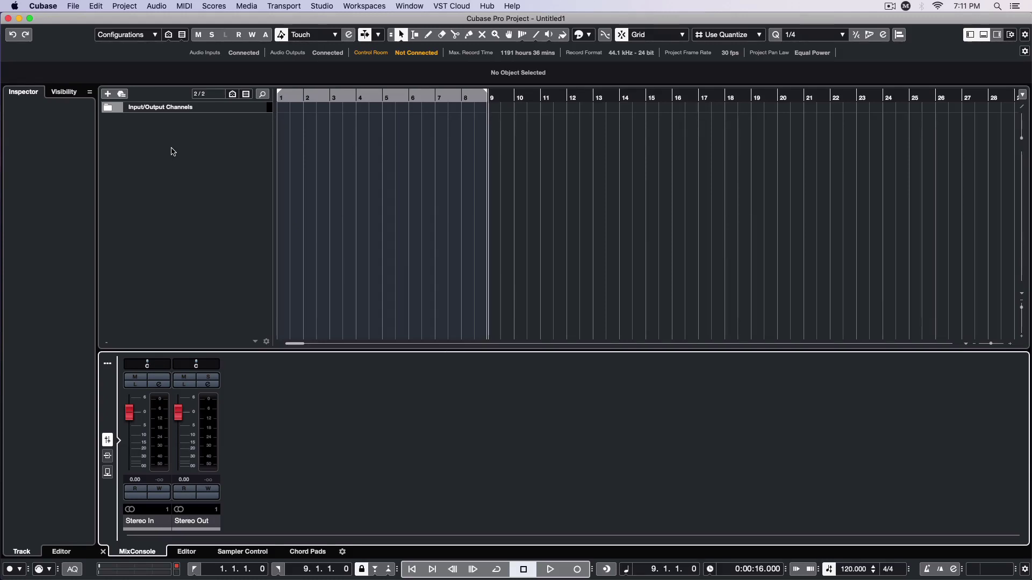
Step: Add a mono Audio 01 track, make it taller, and narrow Cubase to show Finder alongside
right_click(173, 153)
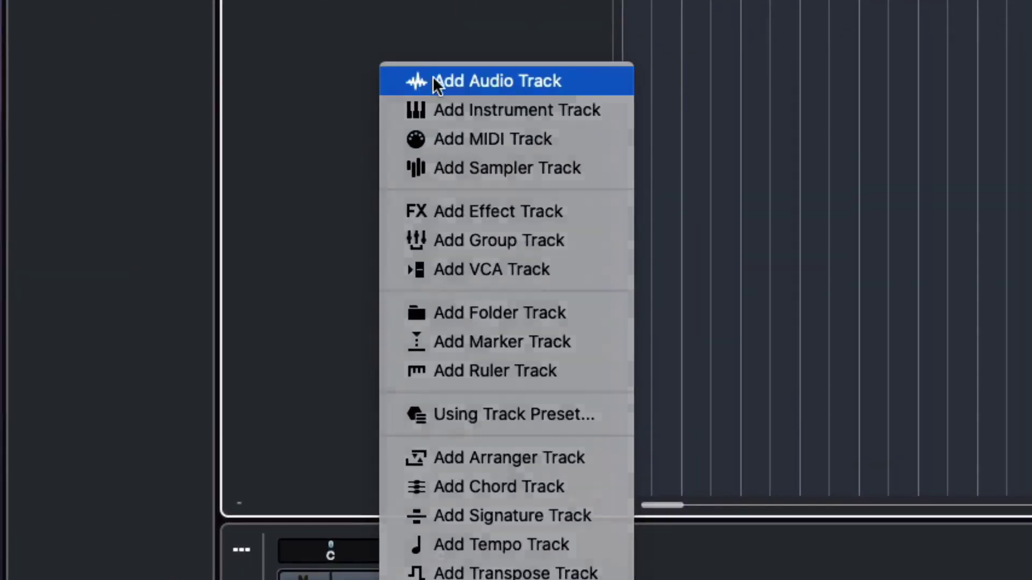
click(434, 80)
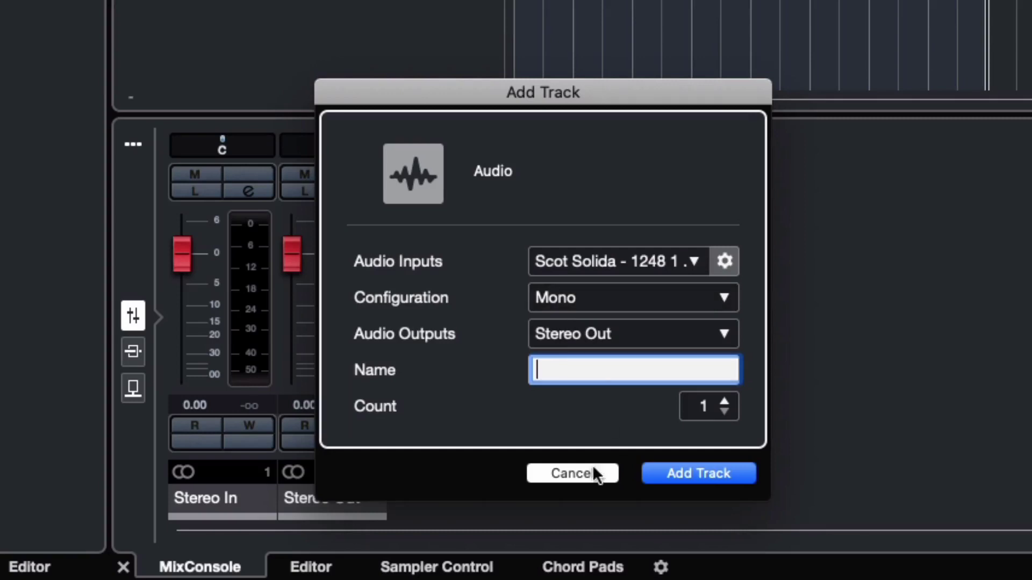
click(694, 475)
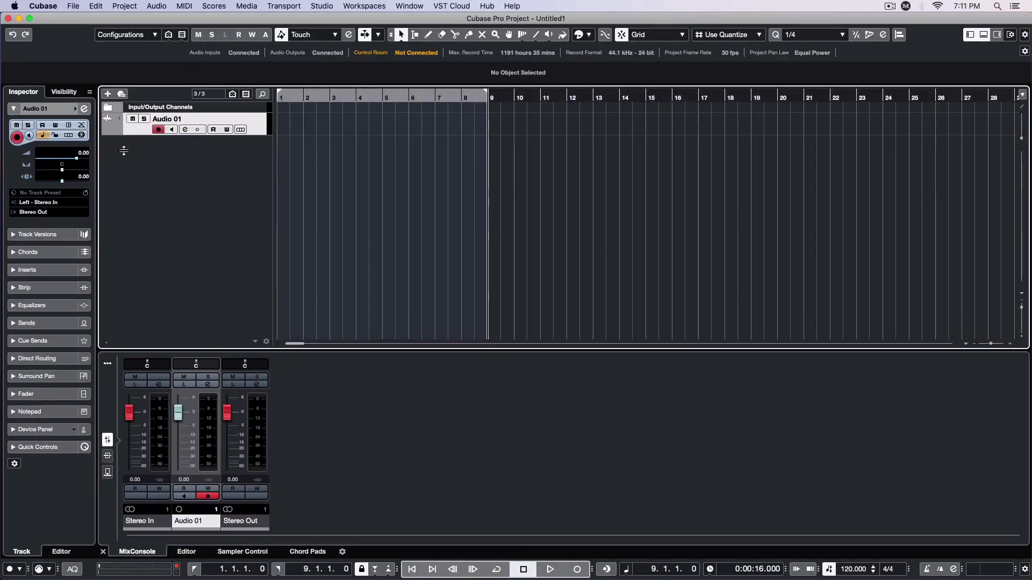
drag(123, 150, 124, 200)
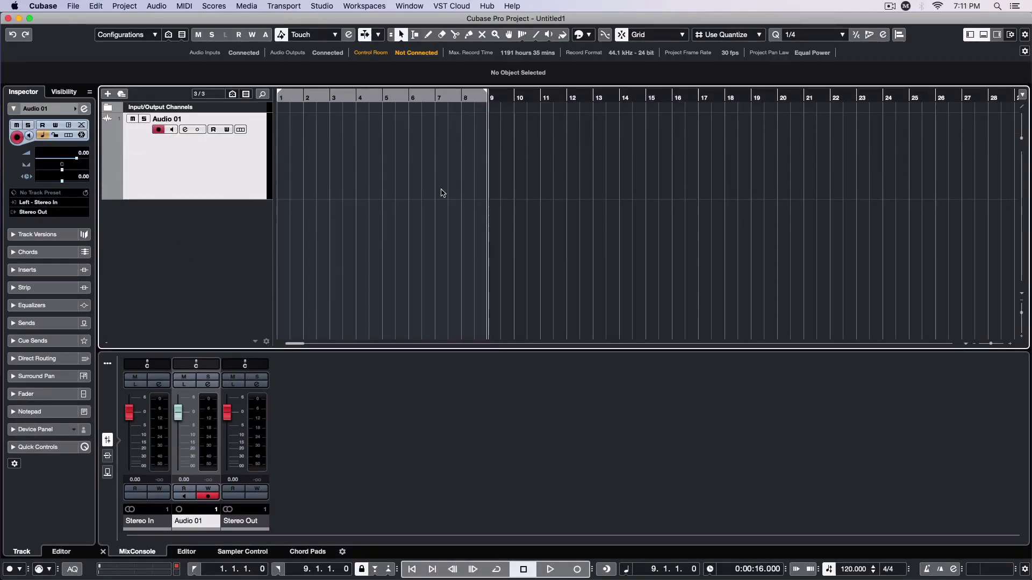
drag(1029, 204, 904, 208)
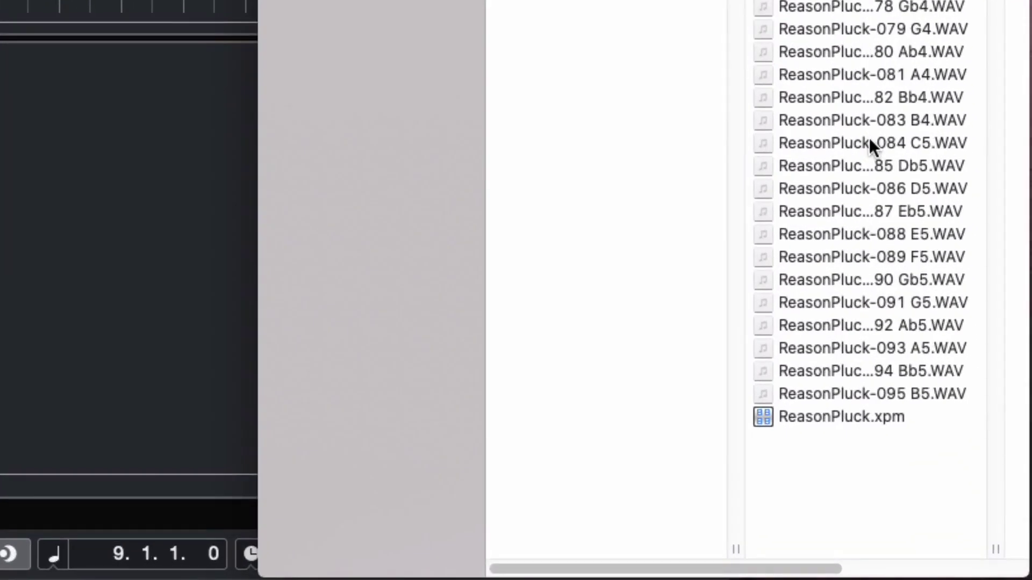
Step: Import ReasonPluck-084 C5 through 095 B5 onto the Audio 01 track as one track
click(963, 396)
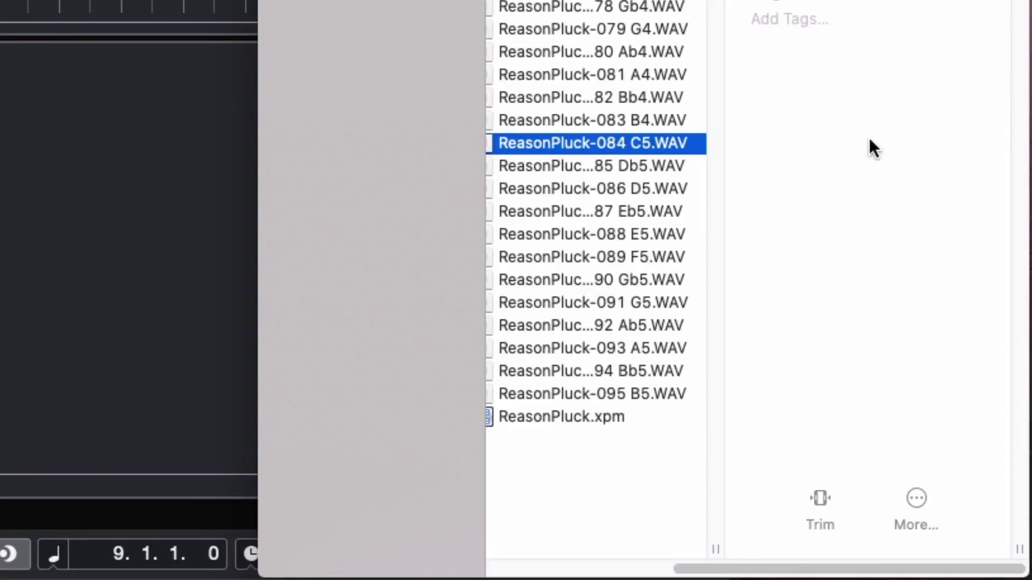
shift+click(650, 393)
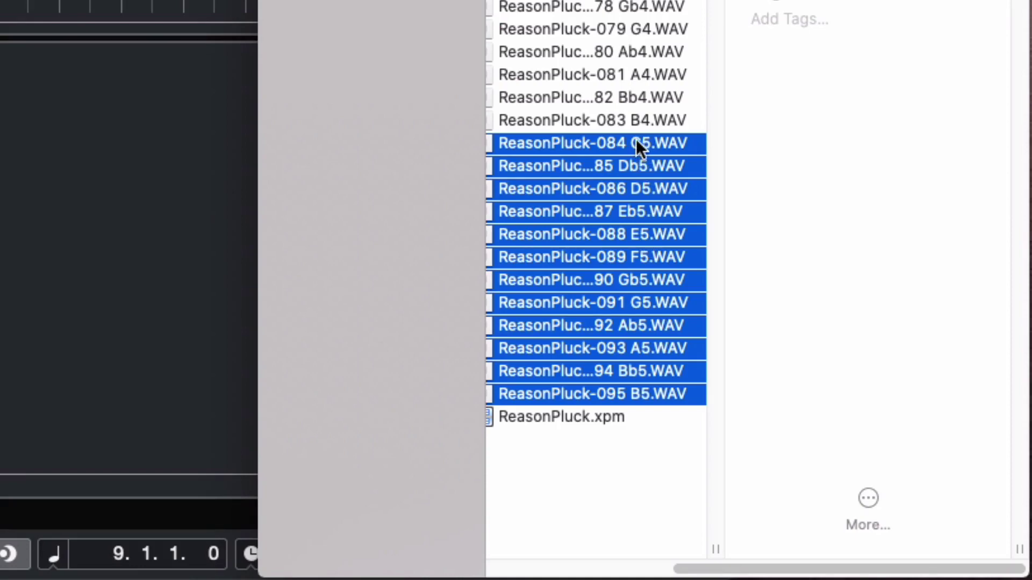
drag(632, 141, 0, 0)
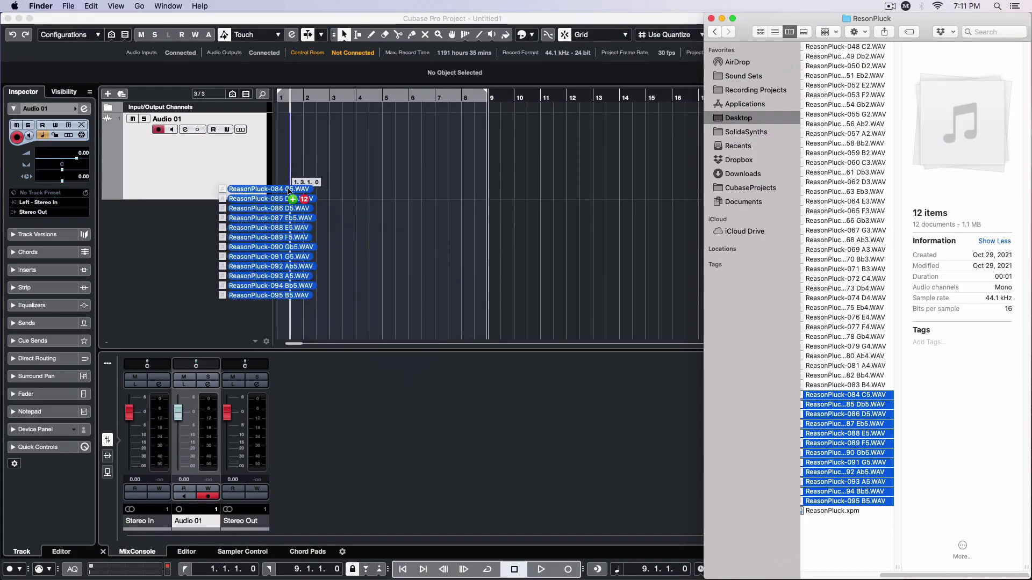
drag(288, 191, 289, 191)
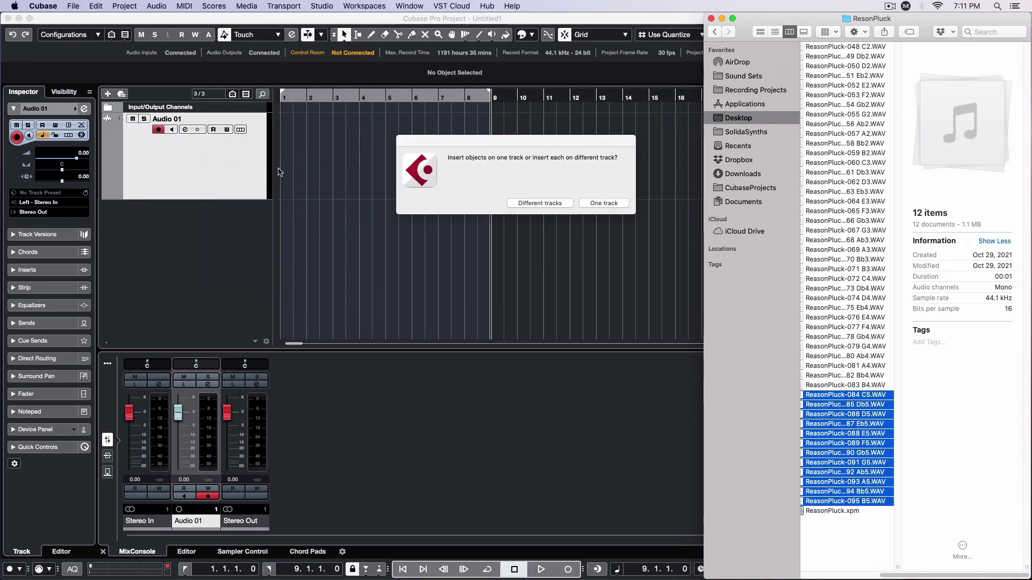
click(600, 204)
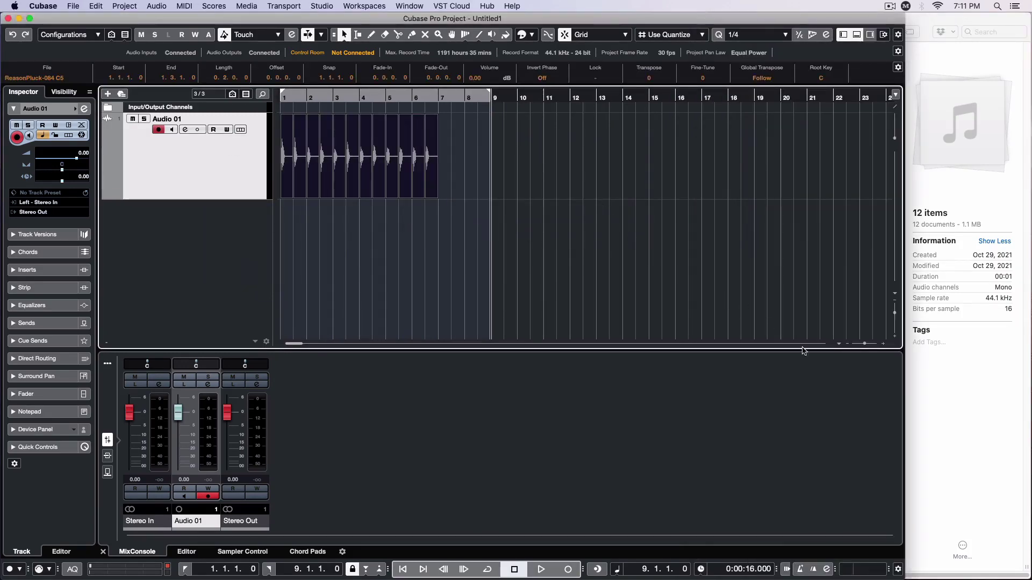
Step: Import ReasonPluck-072 C4 through 083 B4 onto Audio 01 as one track
click(956, 426)
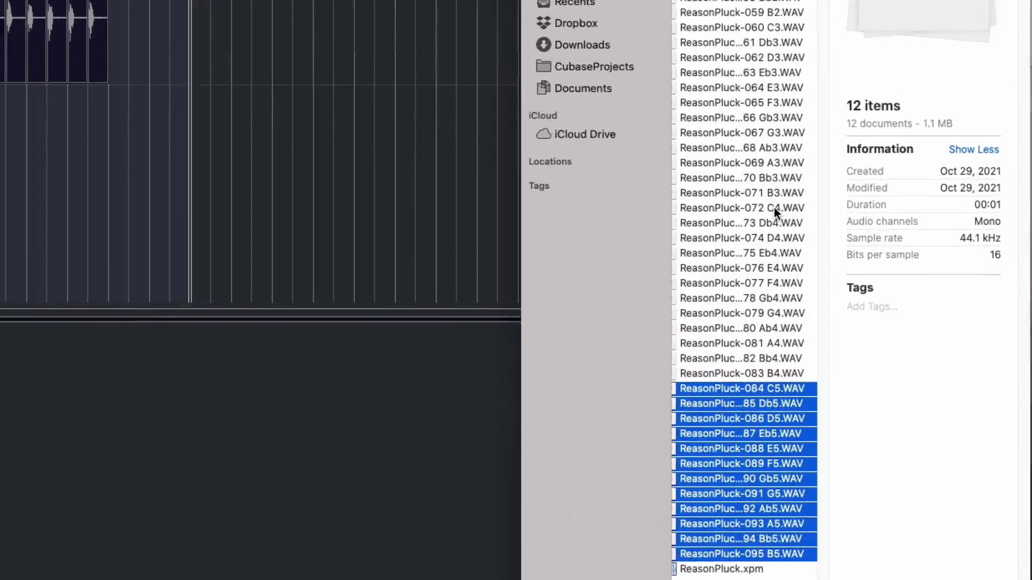
click(864, 278)
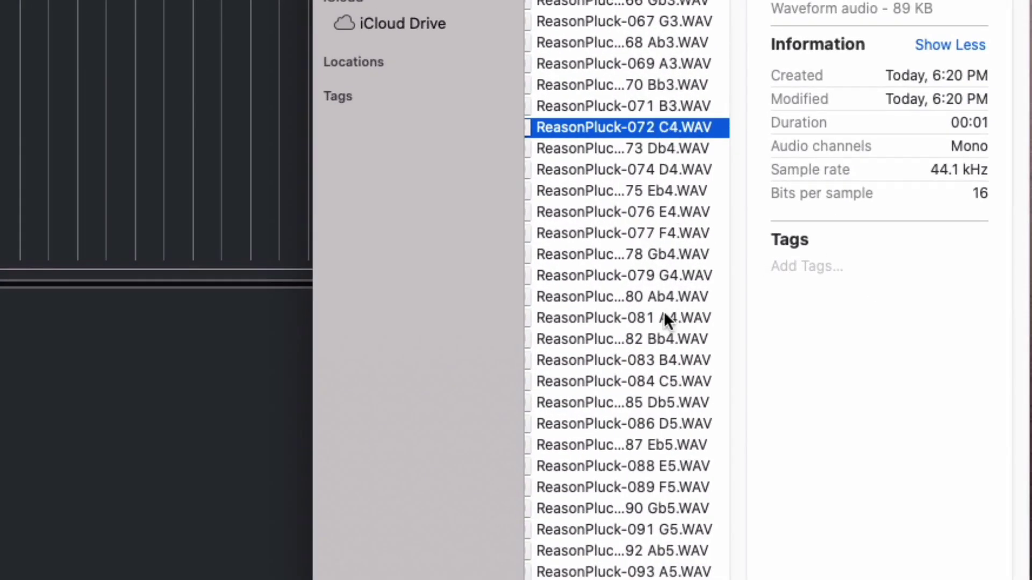
shift+click(694, 361)
drag(672, 129, 439, 171)
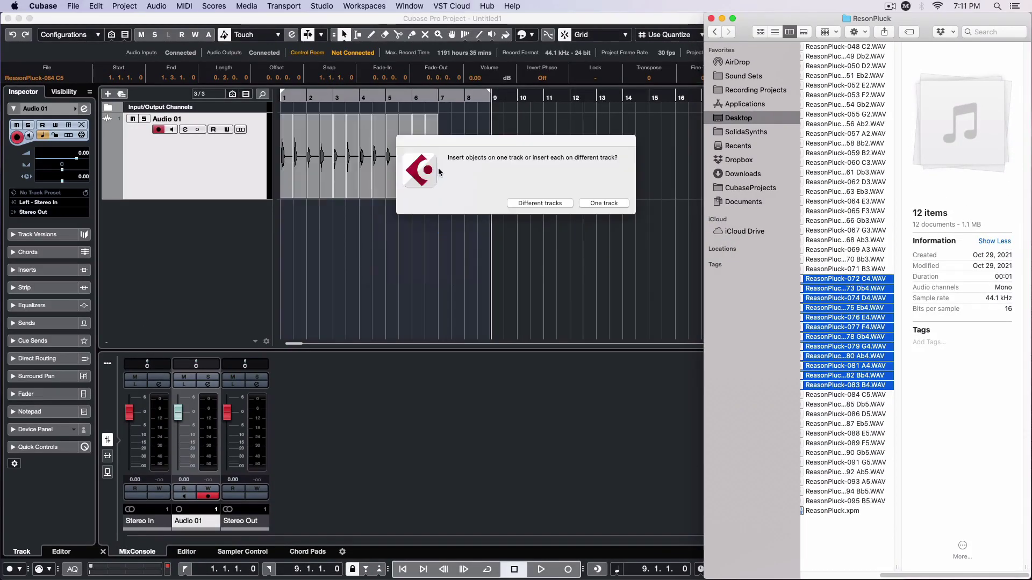
click(604, 204)
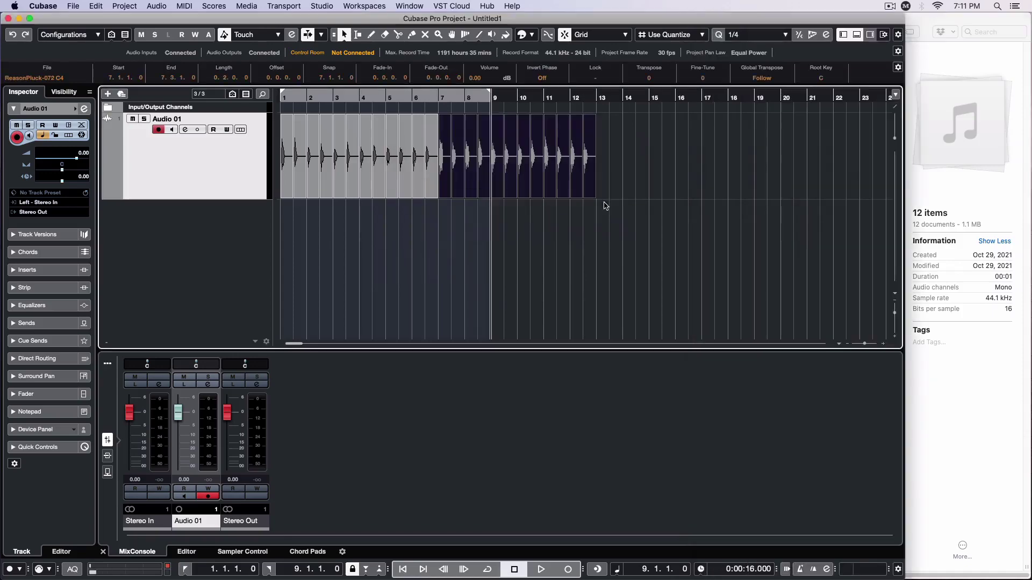
Step: Import ReasonPluck-060 C3 through 071 B3 onto Audio 01 at bar 13 as one track
click(931, 387)
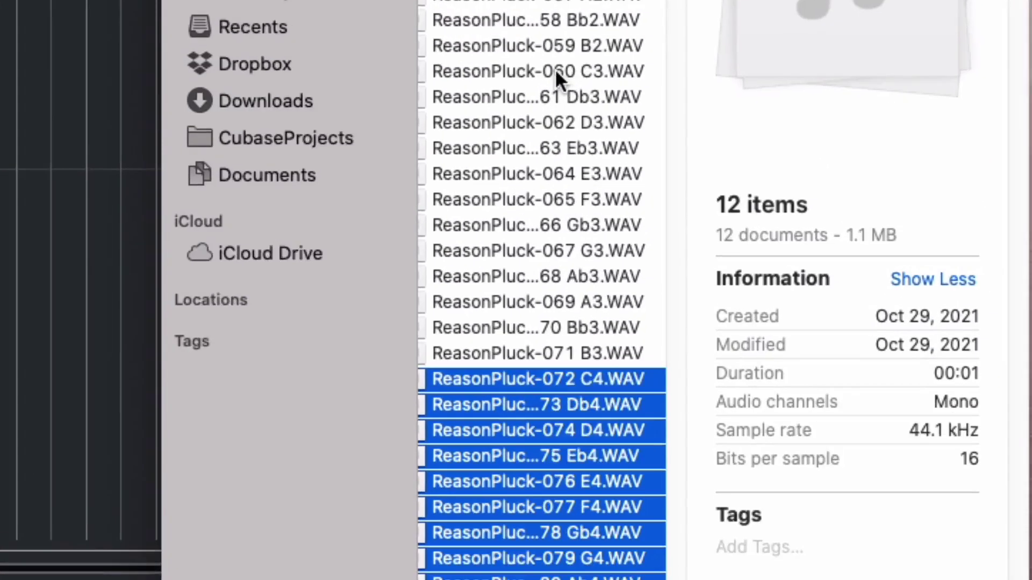
click(852, 162)
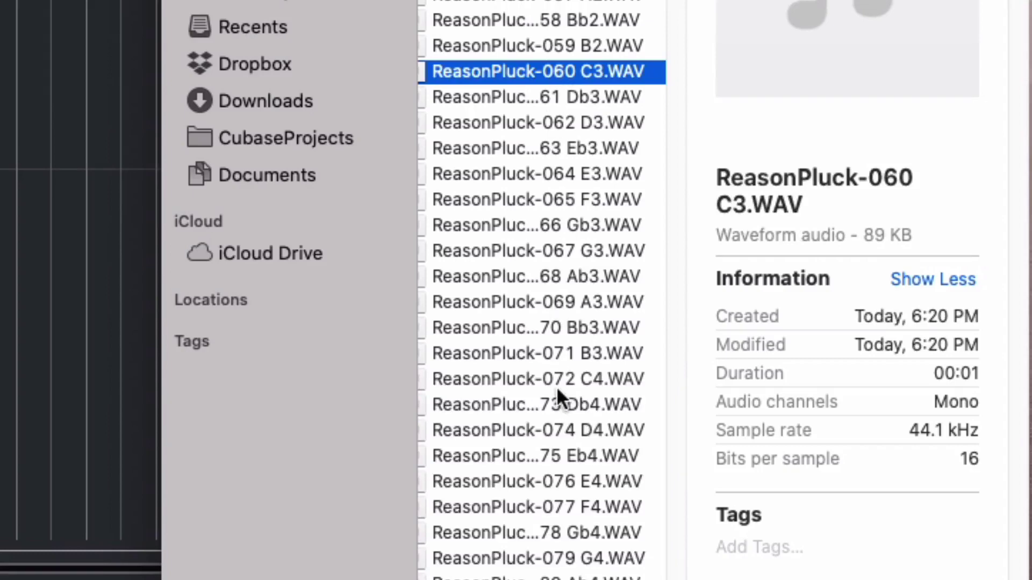
shift+click(552, 354)
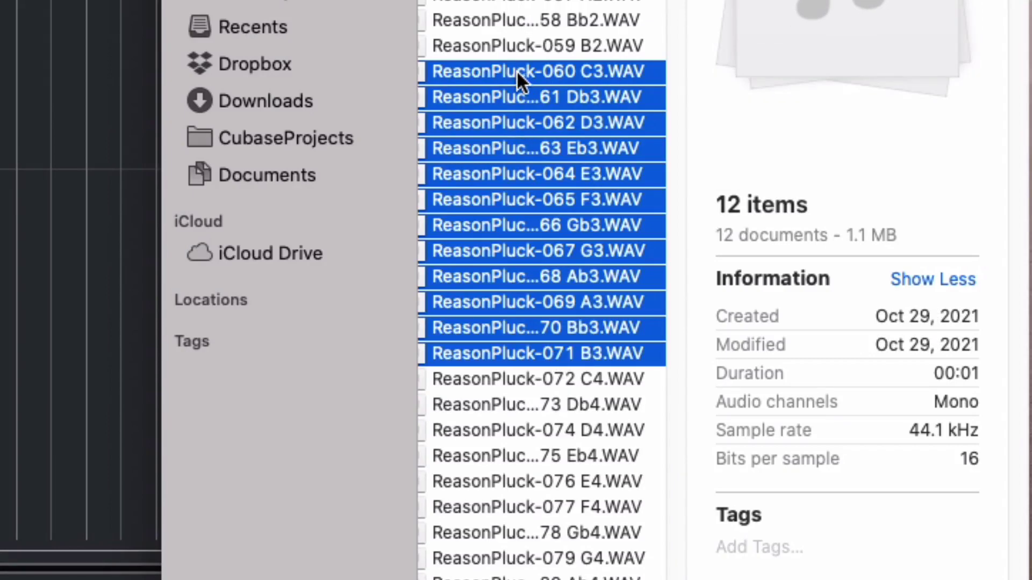
drag(517, 70, 601, 158)
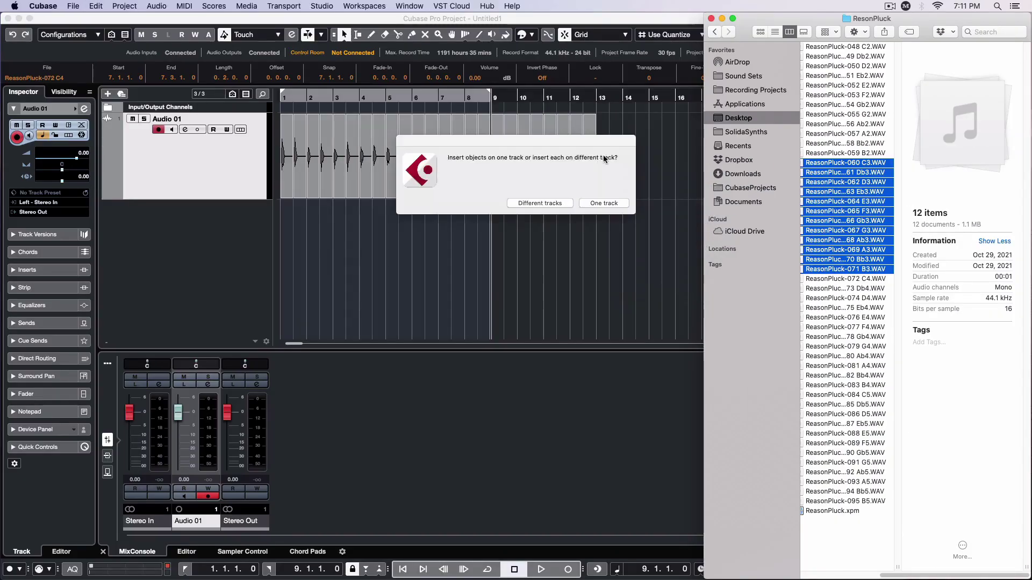
click(603, 203)
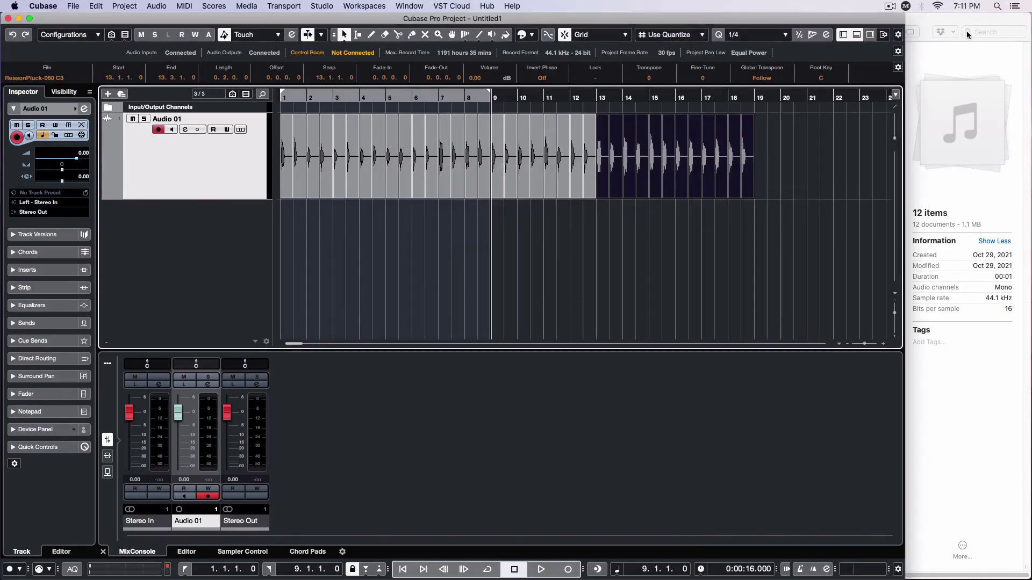
Step: Drag ReasonPluck-048 C2 through 059 B2 onto Audio 01, aligned at bar 19
click(973, 19)
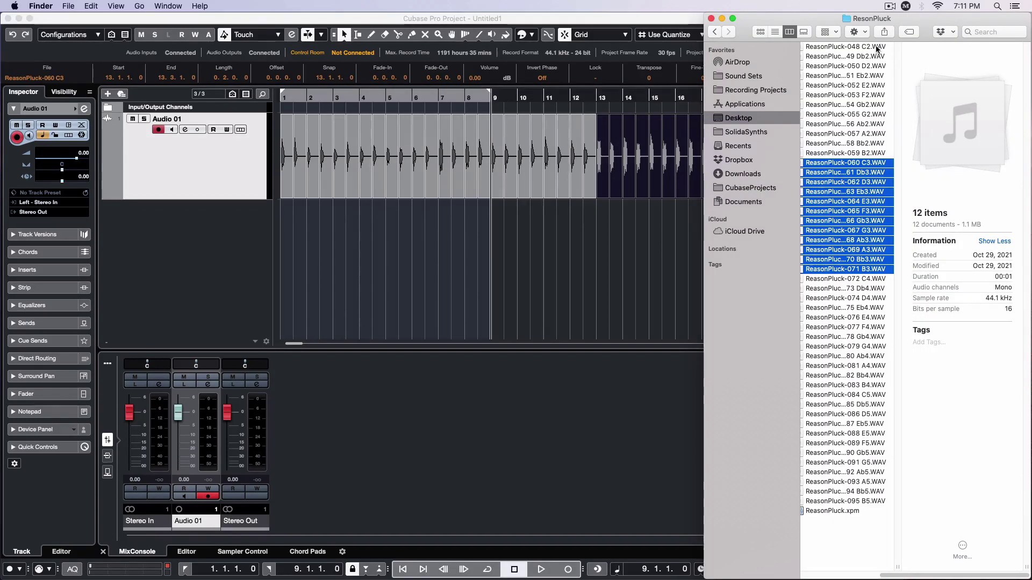
click(875, 47)
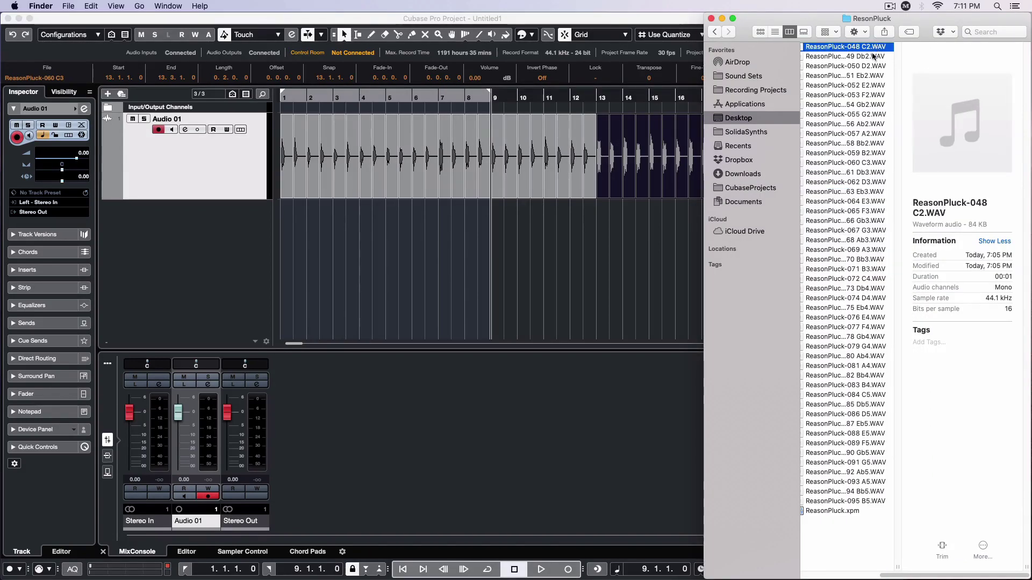
shift+click(881, 153)
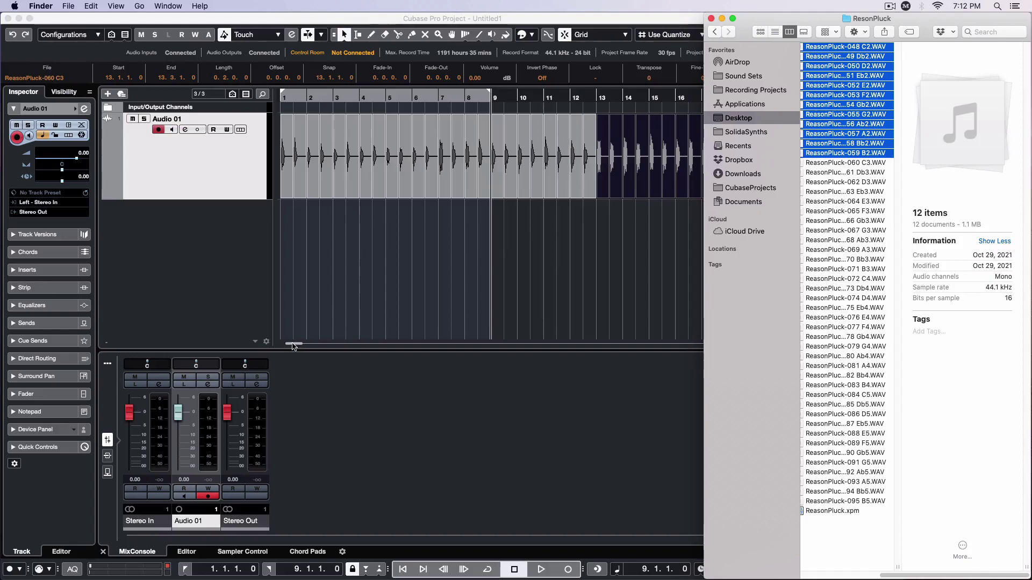
drag(294, 346, 300, 345)
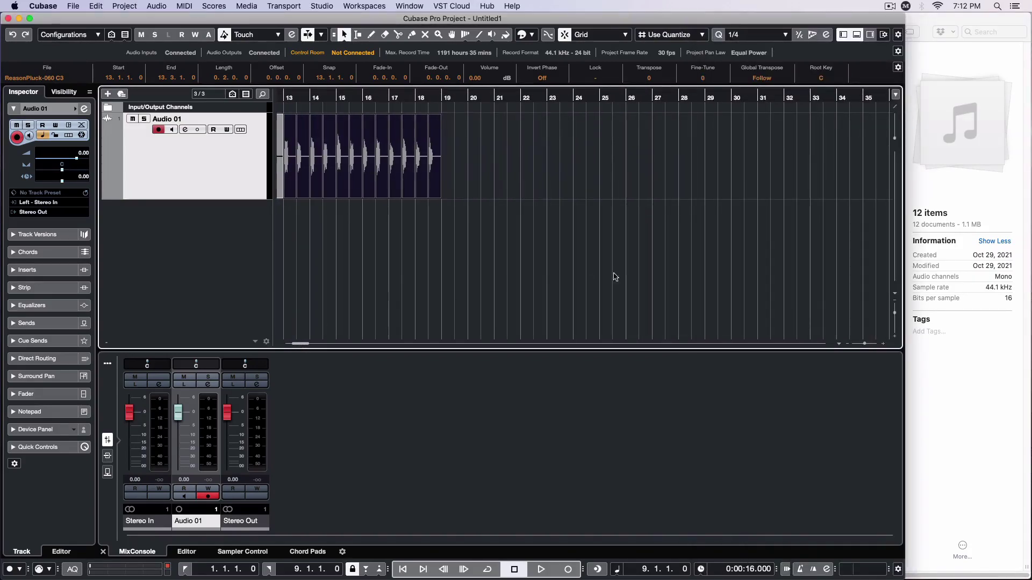
click(943, 24)
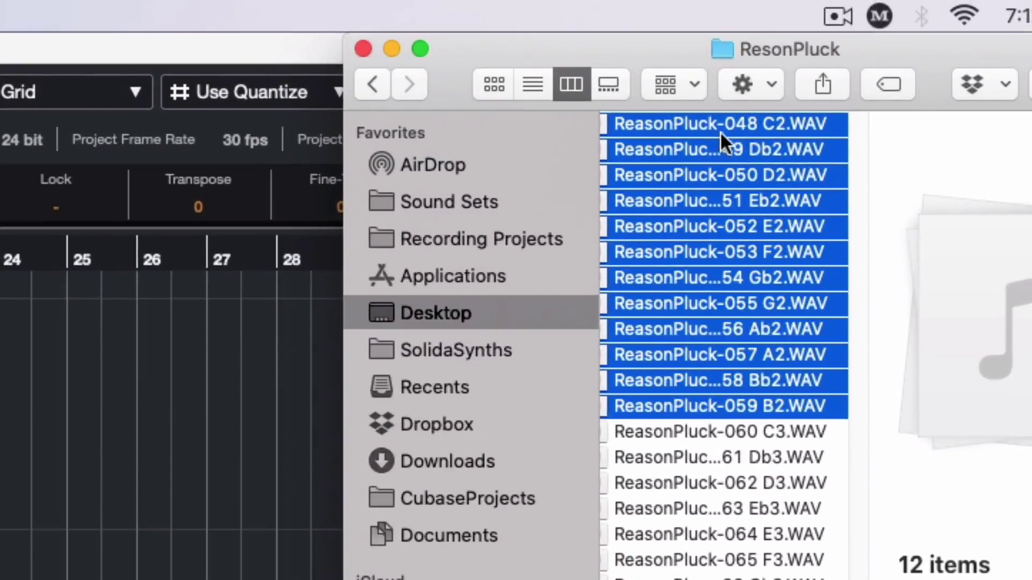
drag(822, 81, 527, 167)
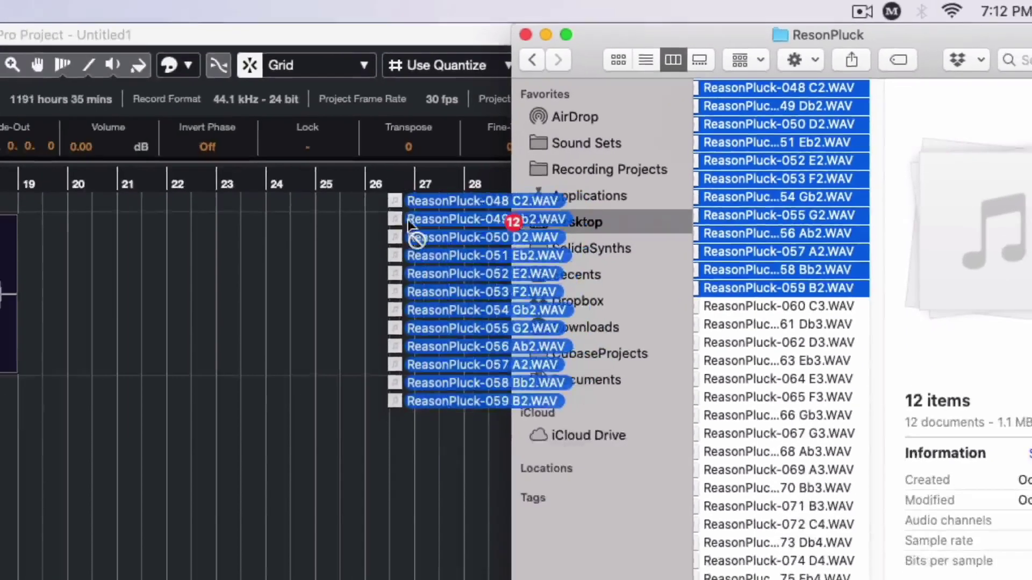
drag(407, 219, 23, 301)
drag(444, 160, 444, 160)
Step: Confirm the import with all files placed on a single track
click(599, 205)
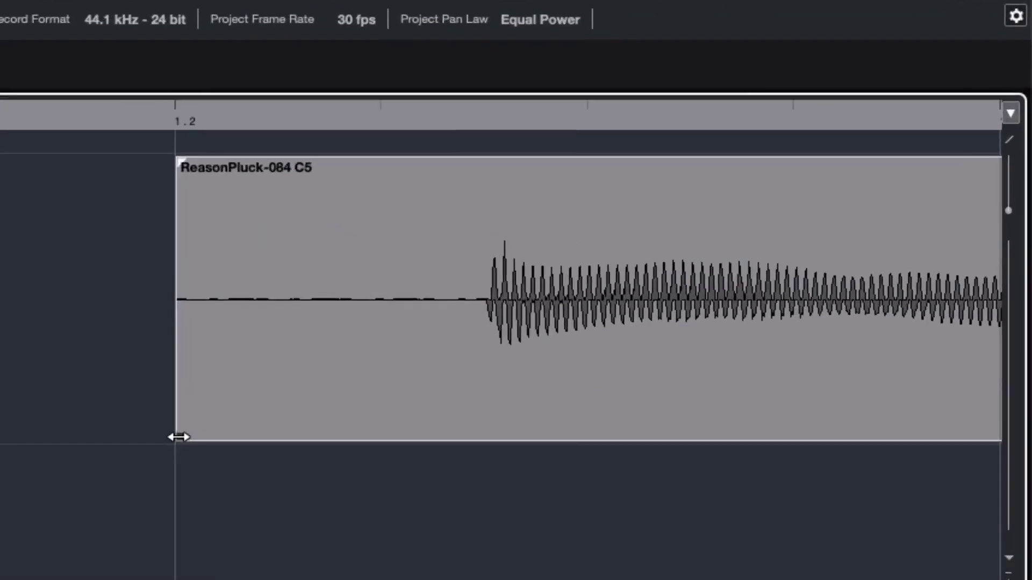
Step: Trim ReasonPluck-084 C5's leading silence up to its attack at 1.2.2.58
drag(179, 437, 484, 455)
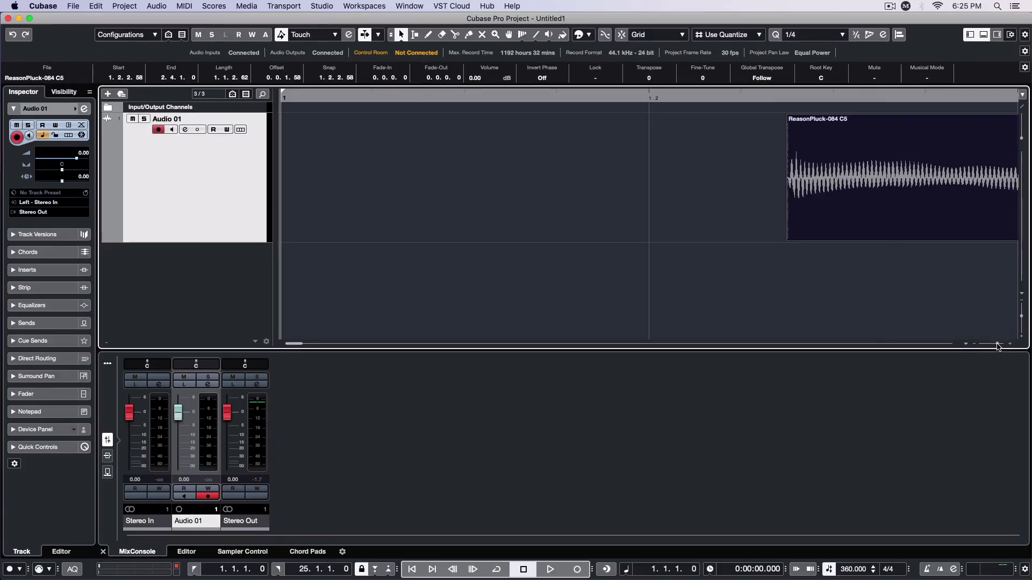
drag(998, 346, 995, 347)
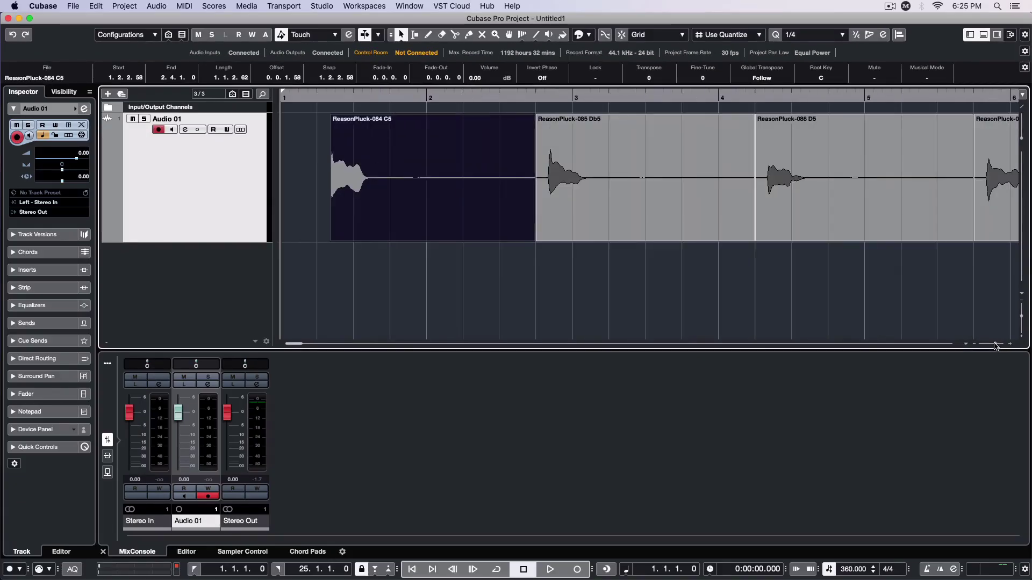
click(548, 98)
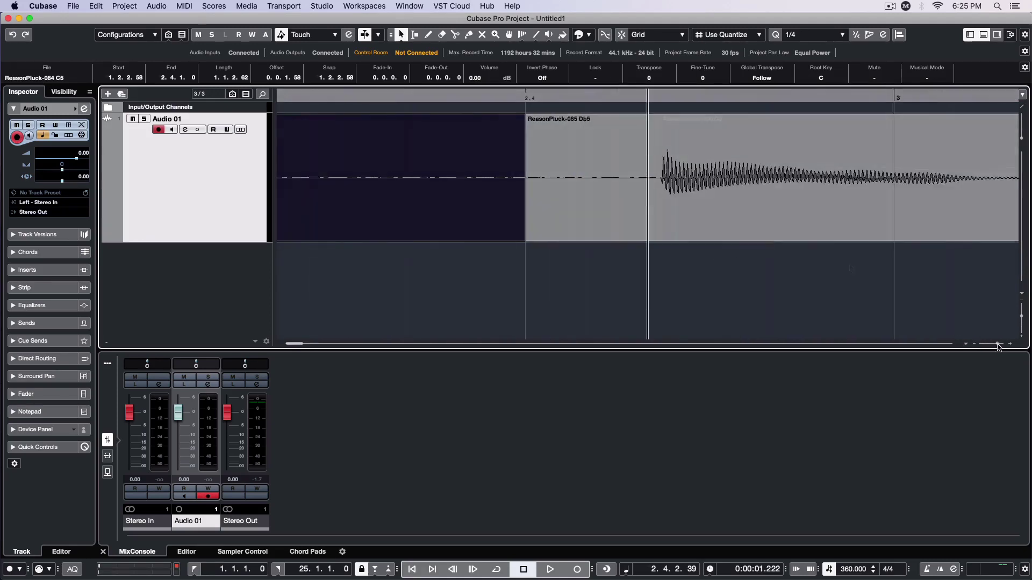
drag(997, 346, 988, 348)
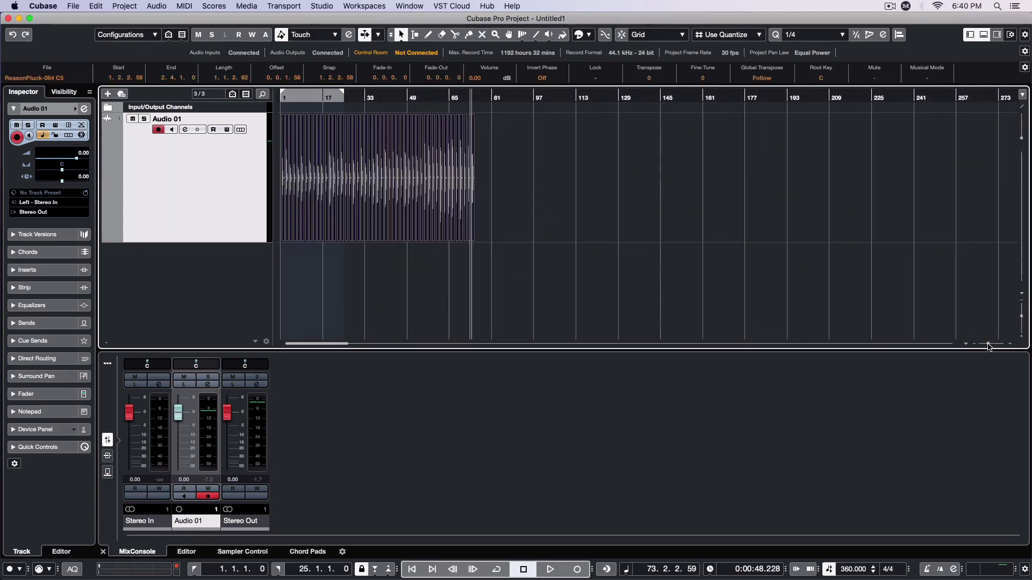
Step: Shorten all selected ReasonPluck clips and give each a 0.0.1.47 fade-out
drag(989, 346, 994, 347)
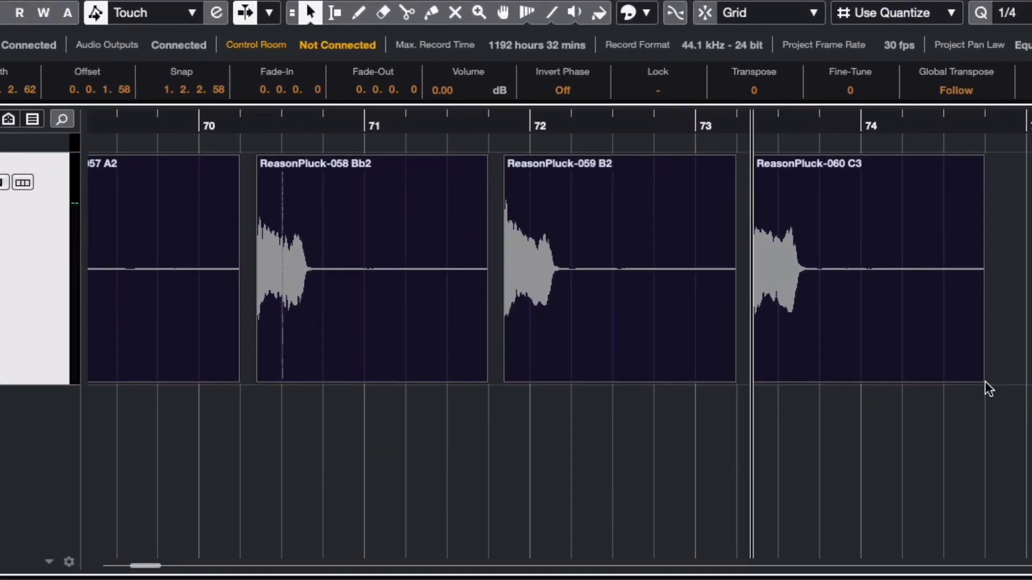
drag(984, 380, 823, 382)
drag(820, 161, 804, 159)
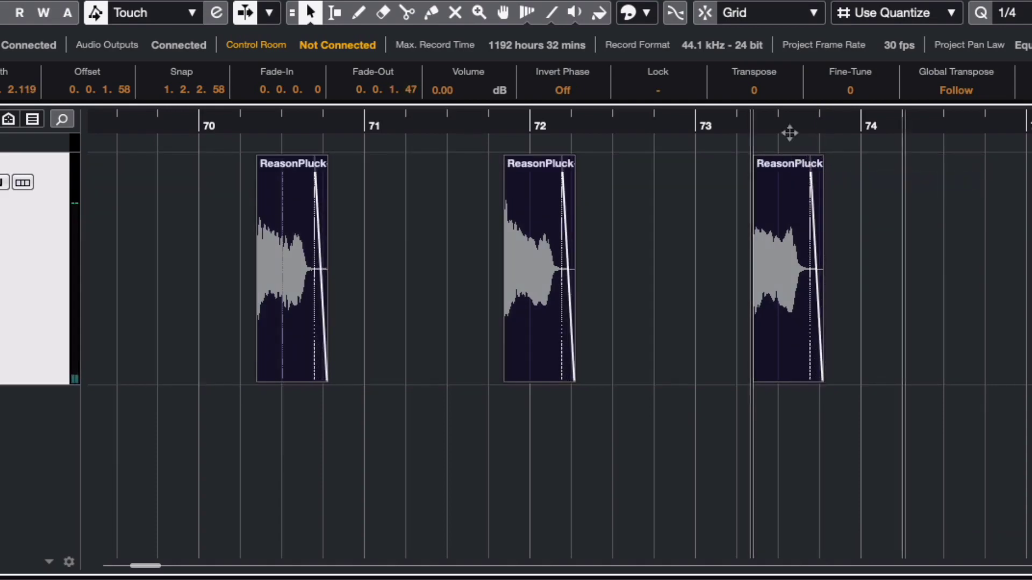
drag(788, 131, 787, 115)
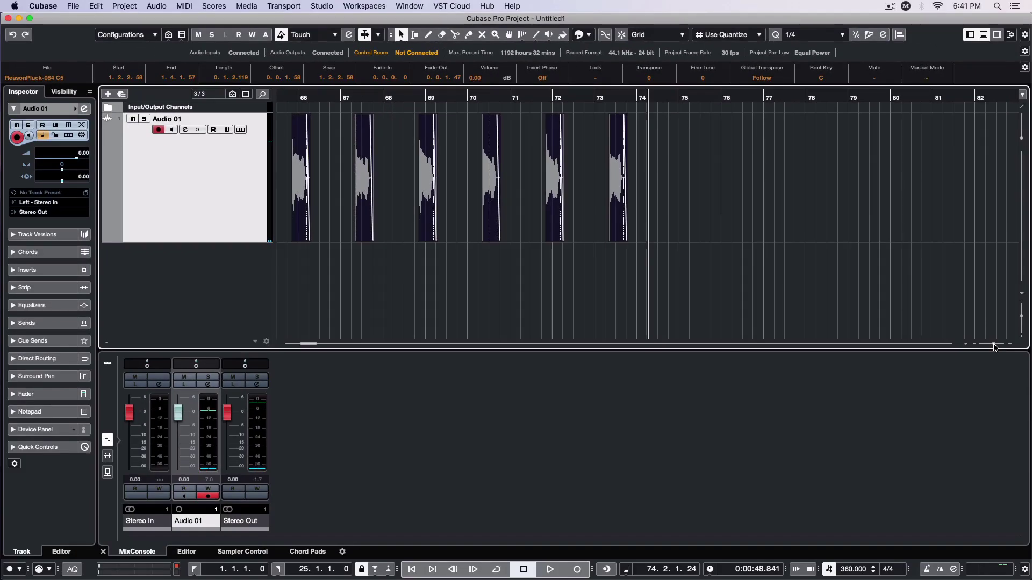
key(g)
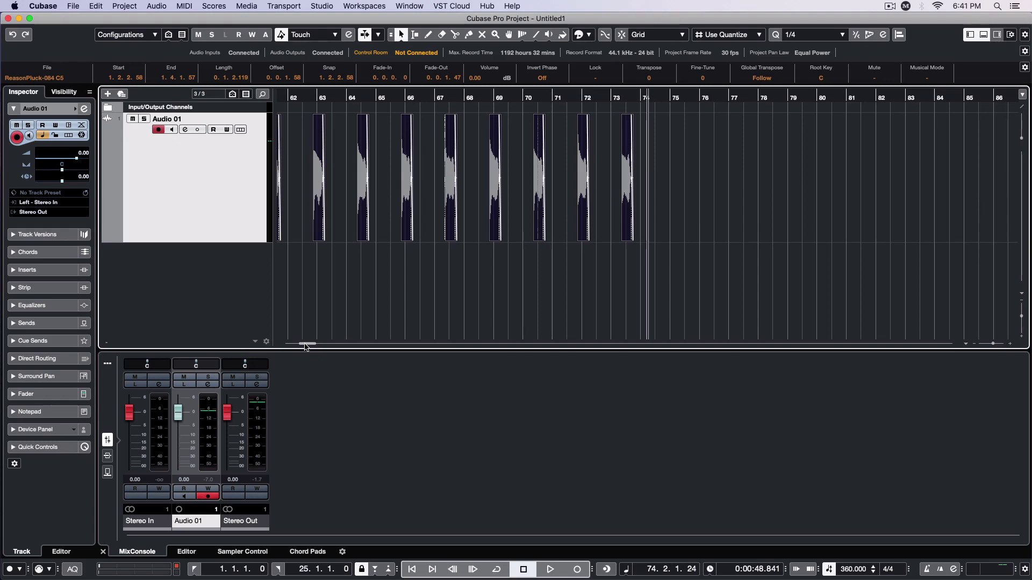
drag(306, 344, 287, 346)
Step: Set snap to Use Quantize with a 1/4 grid and move the first clip to 1.1.1.0
click(316, 319)
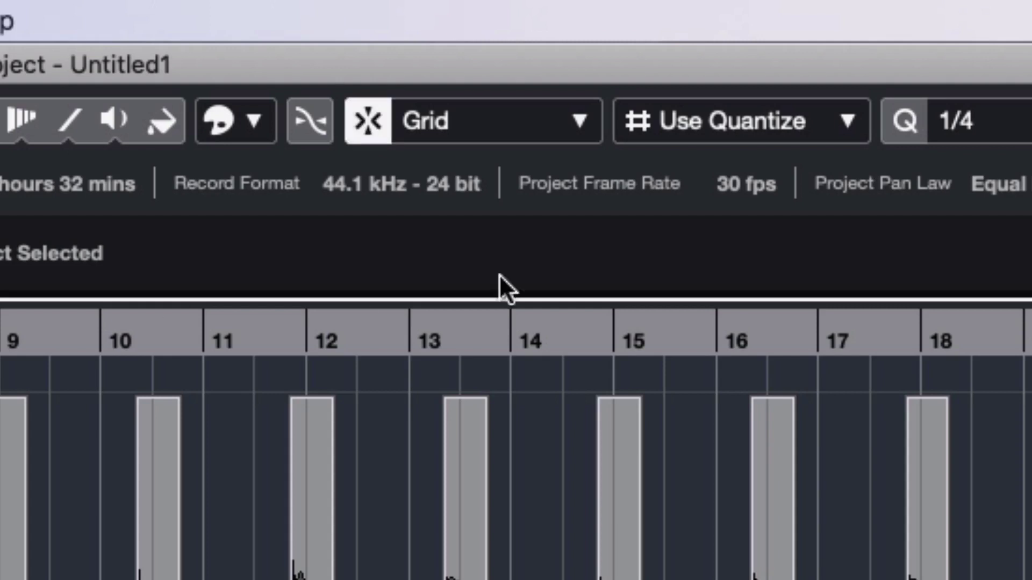
click(762, 121)
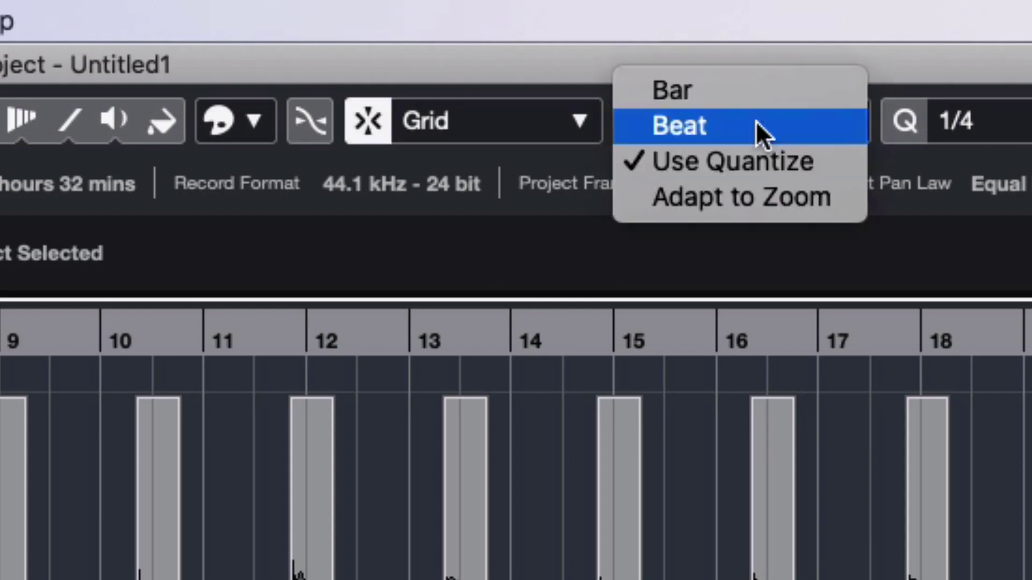
click(763, 156)
click(965, 129)
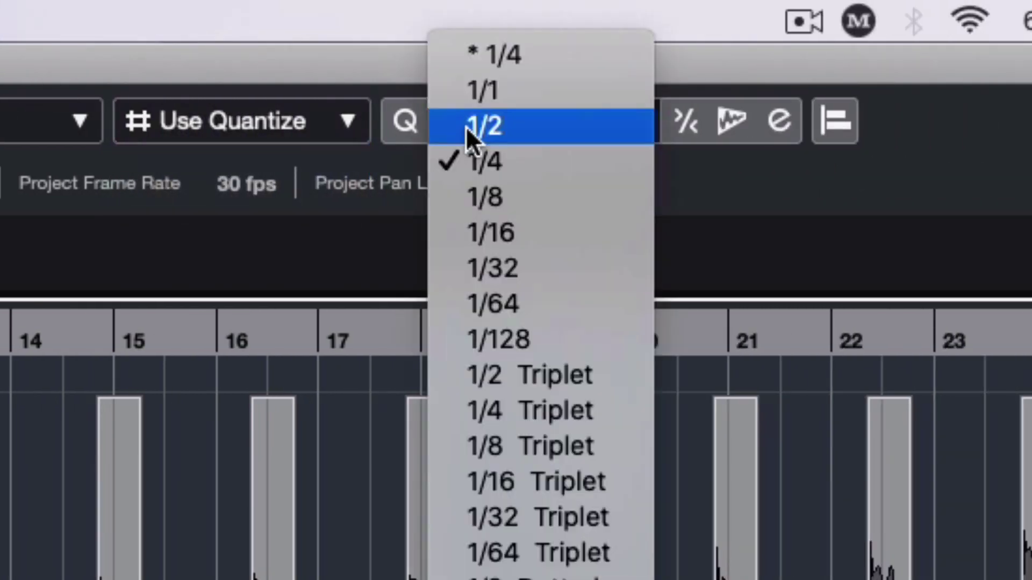
click(531, 164)
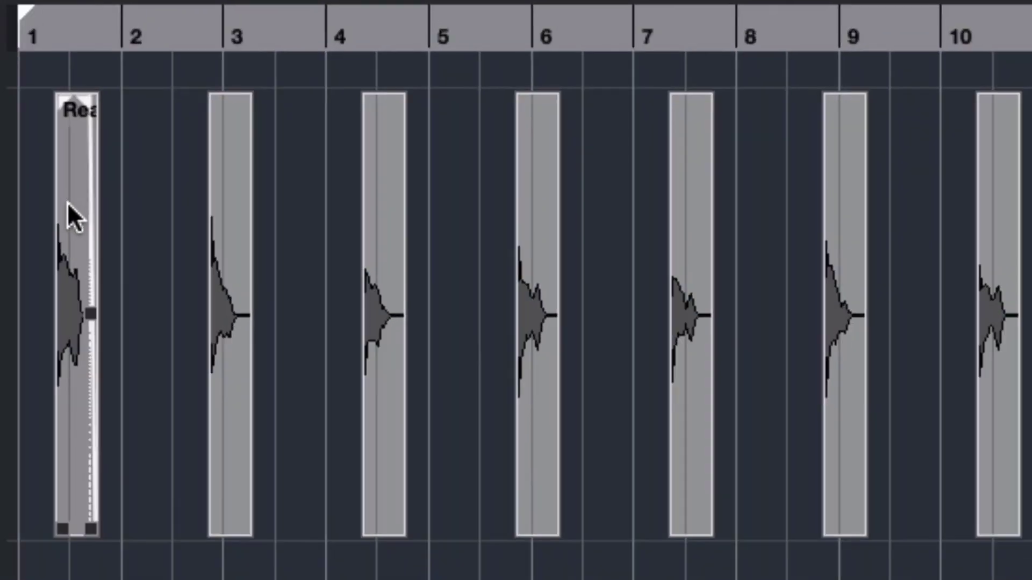
drag(69, 202, 42, 203)
Step: Pack the early clips back to back on the 1/4 grid, through bar 4.3
drag(220, 212, 98, 211)
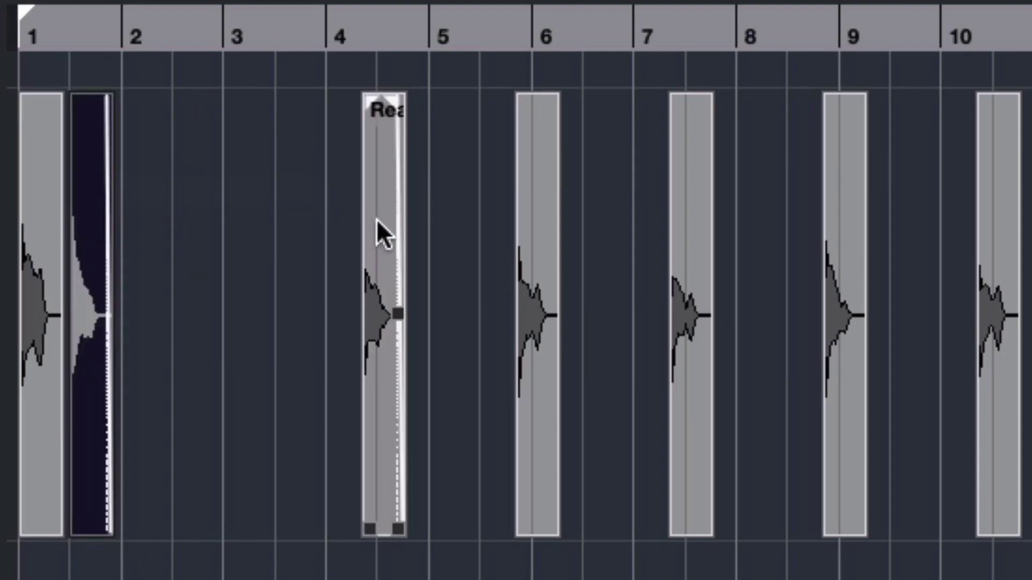
drag(375, 218, 143, 215)
drag(534, 215, 201, 203)
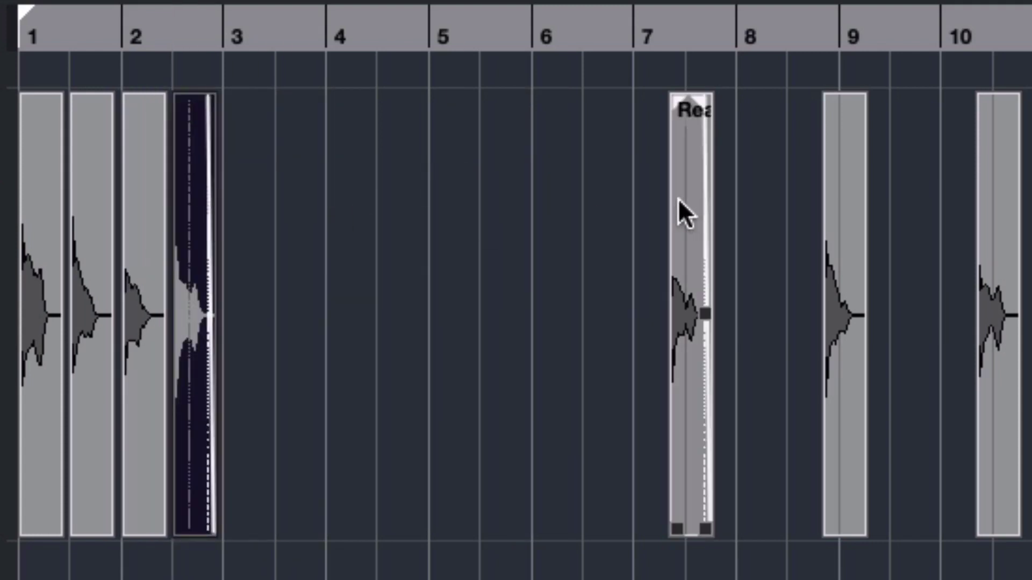
drag(680, 199, 244, 205)
drag(835, 214, 298, 192)
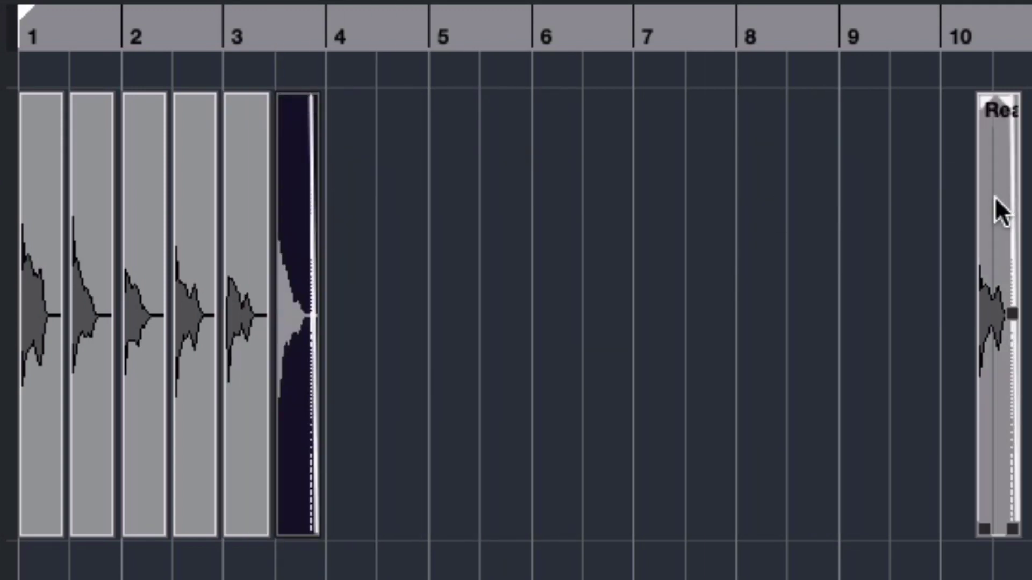
drag(997, 207, 353, 188)
drag(1029, 214, 407, 211)
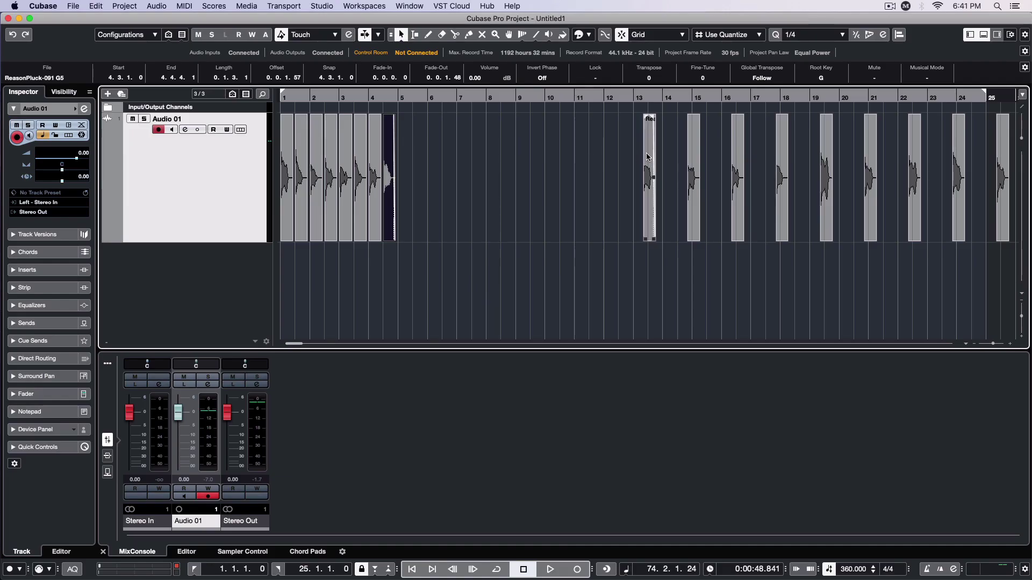
drag(648, 157, 649, 157)
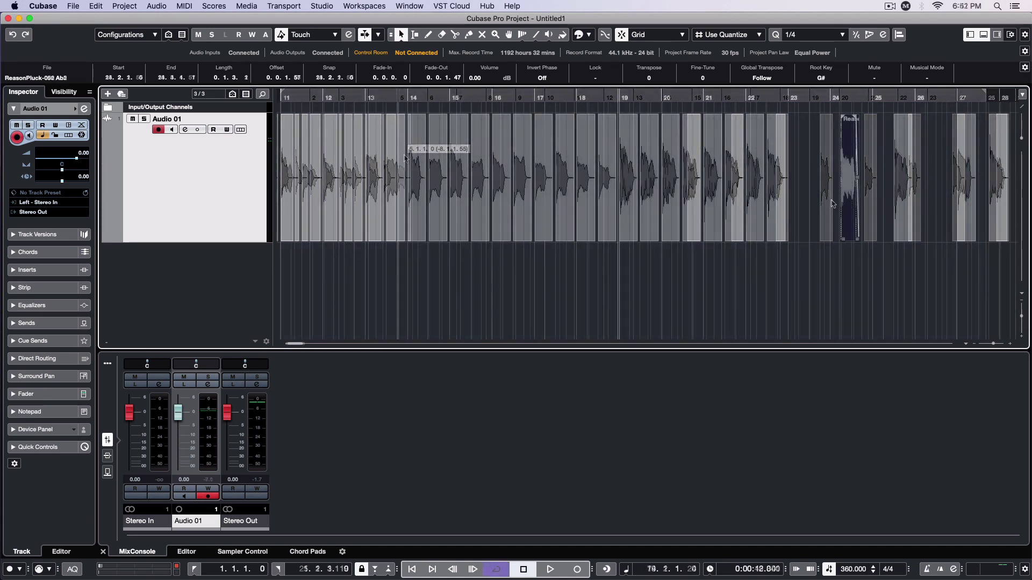
Step: Pull ReasonPluck-057 through 059 left into the row, ending with 059 at 24.3.1.0
drag(830, 200, 804, 202)
drag(904, 195, 832, 195)
drag(959, 192, 843, 191)
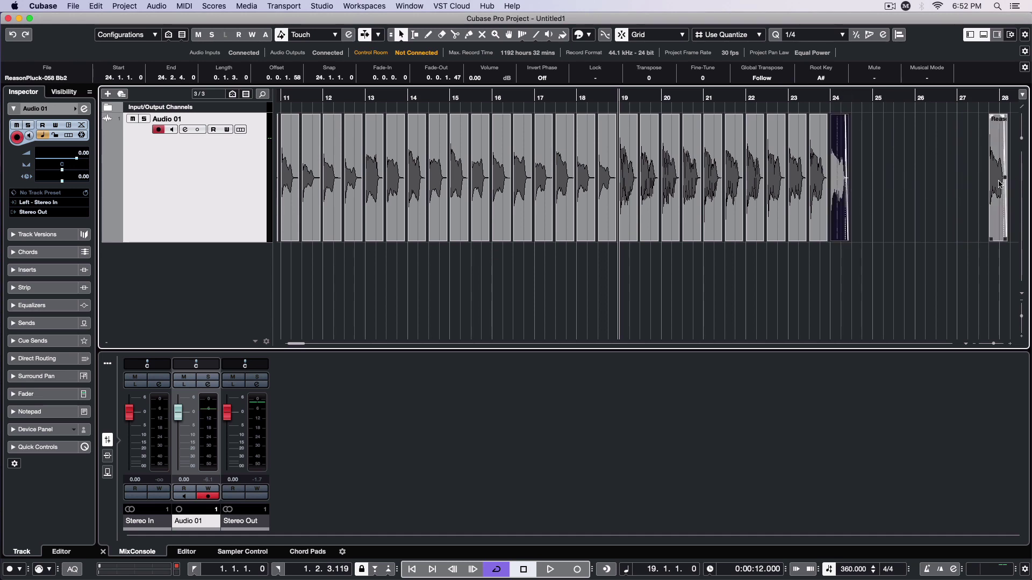
drag(992, 184, 854, 182)
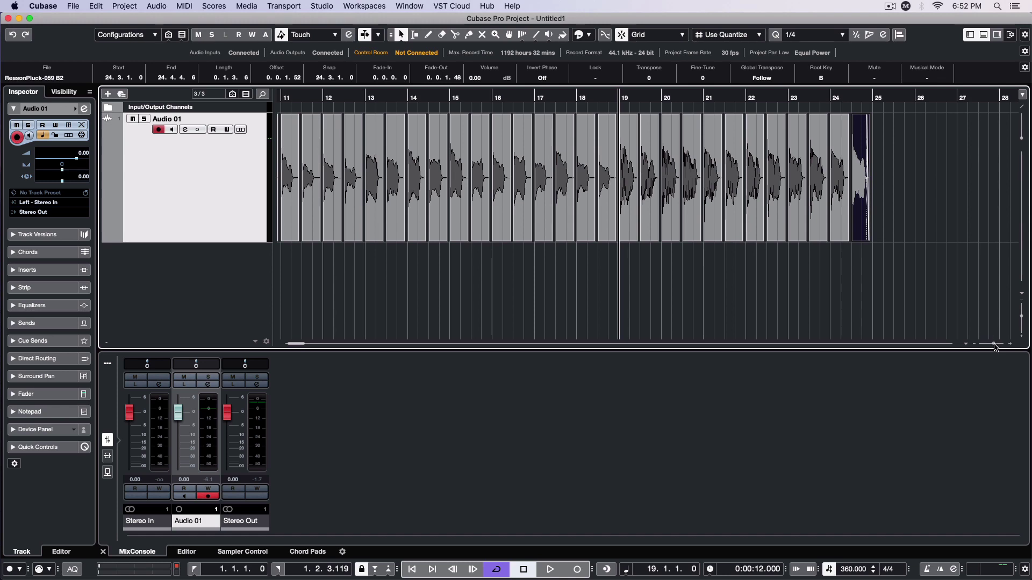
drag(993, 343, 993, 345)
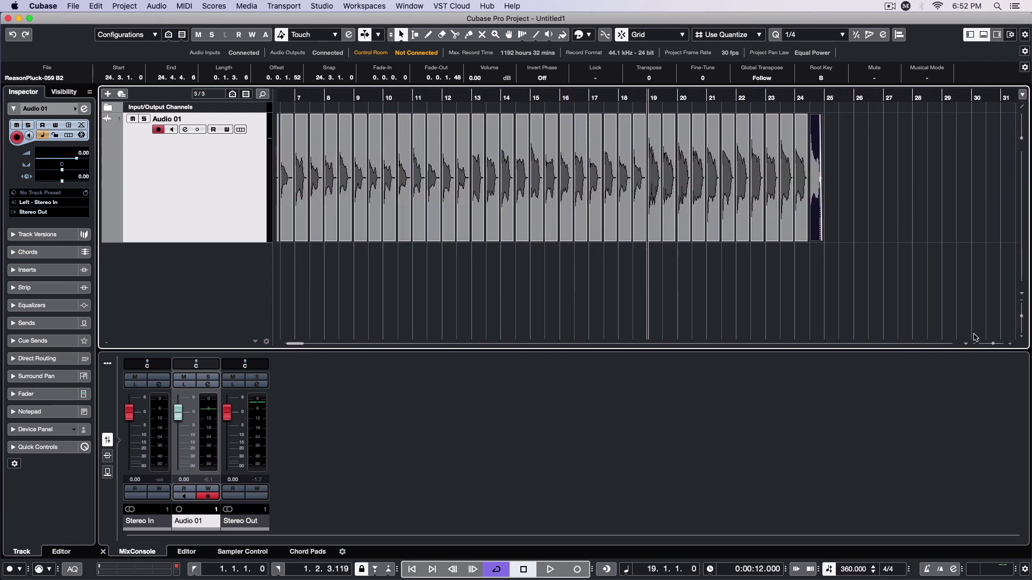
Step: Set the locators to all clips and extend the right locator to 25.1.1.0
key(super+a)
key(p)
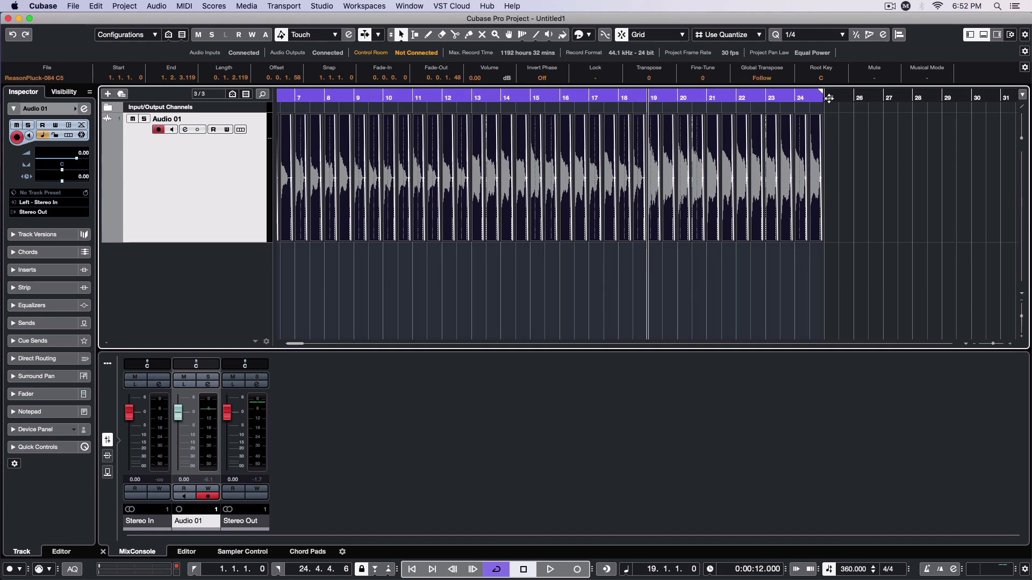
click(824, 99)
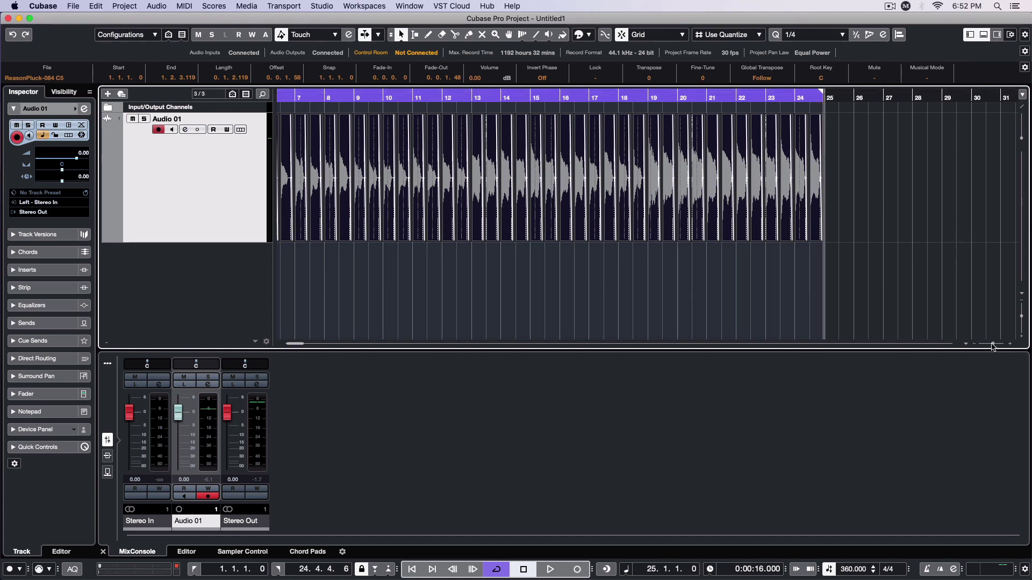
drag(992, 344, 1003, 344)
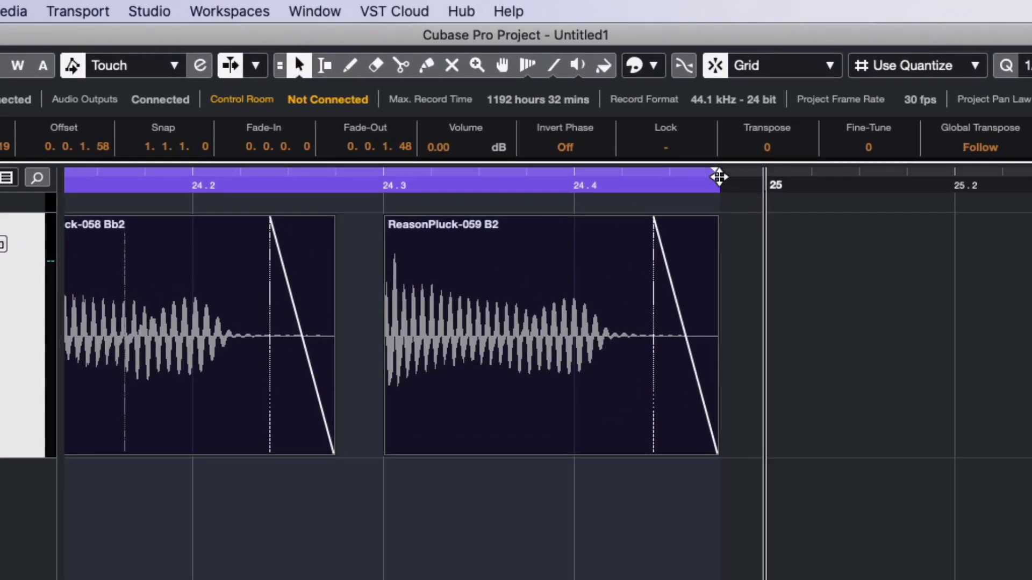
drag(718, 176, 719, 180)
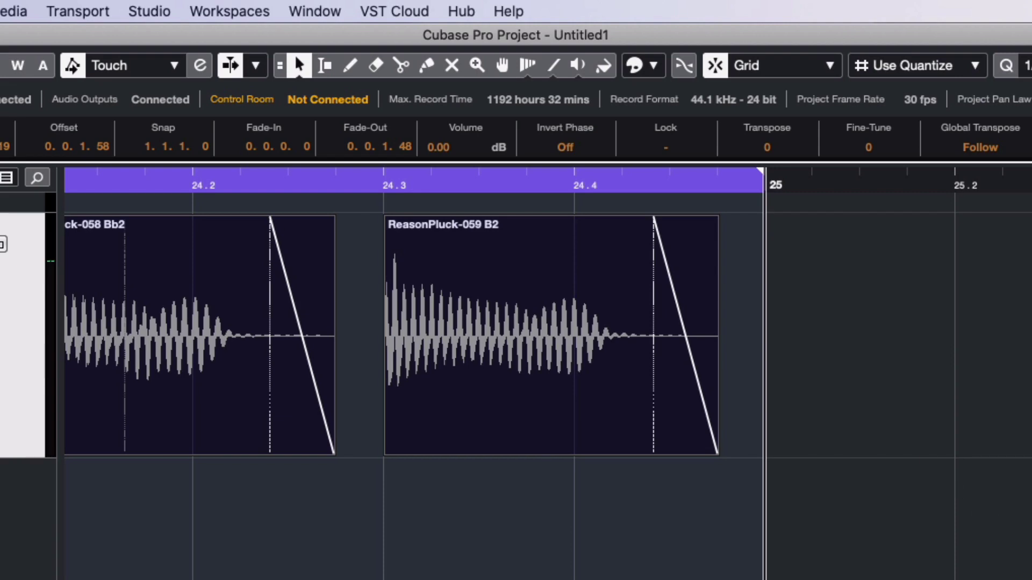
key(g)
key(g)
key(g)
key(g)
key(g)
key(g)
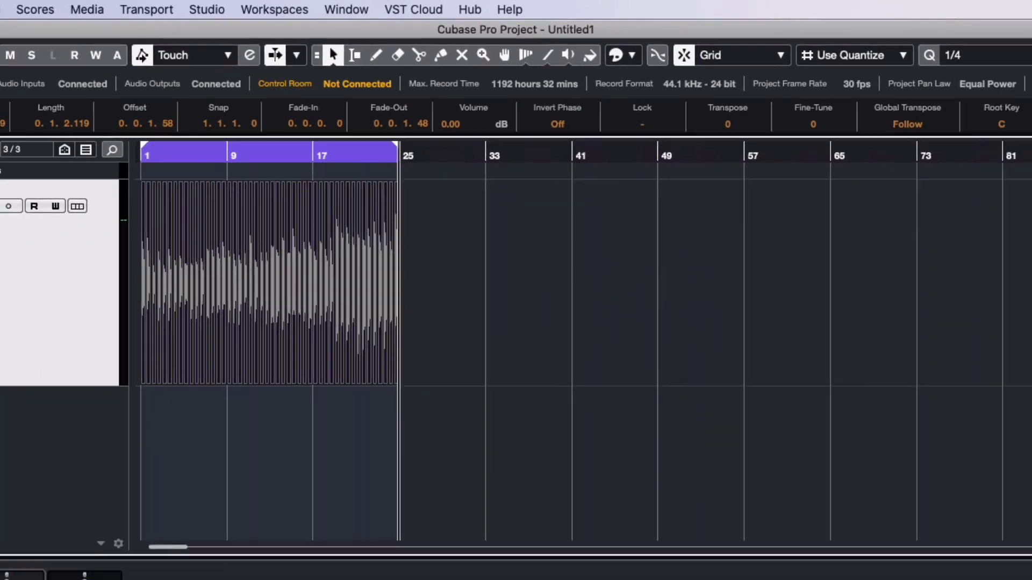
click(992, 344)
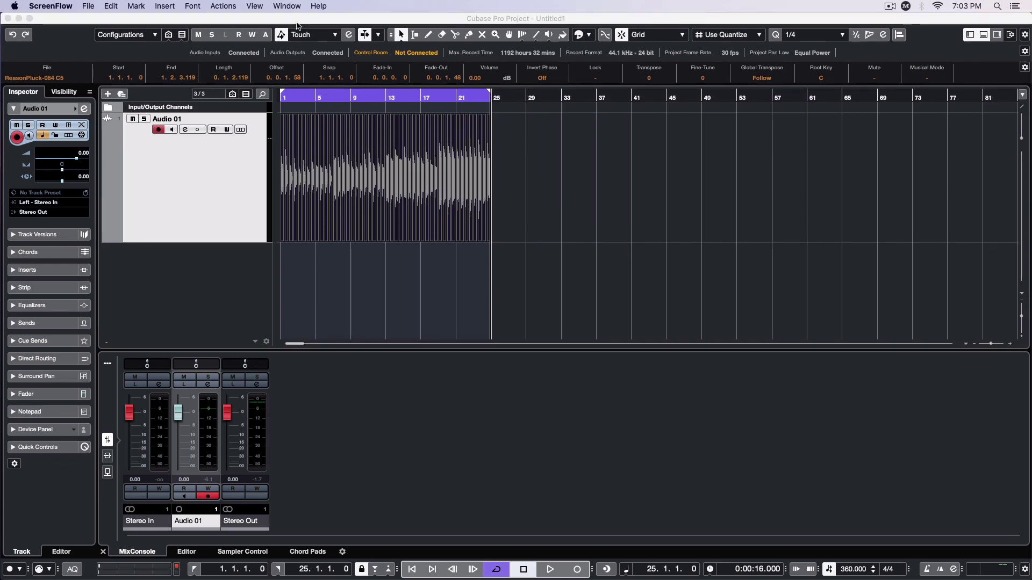
click(298, 25)
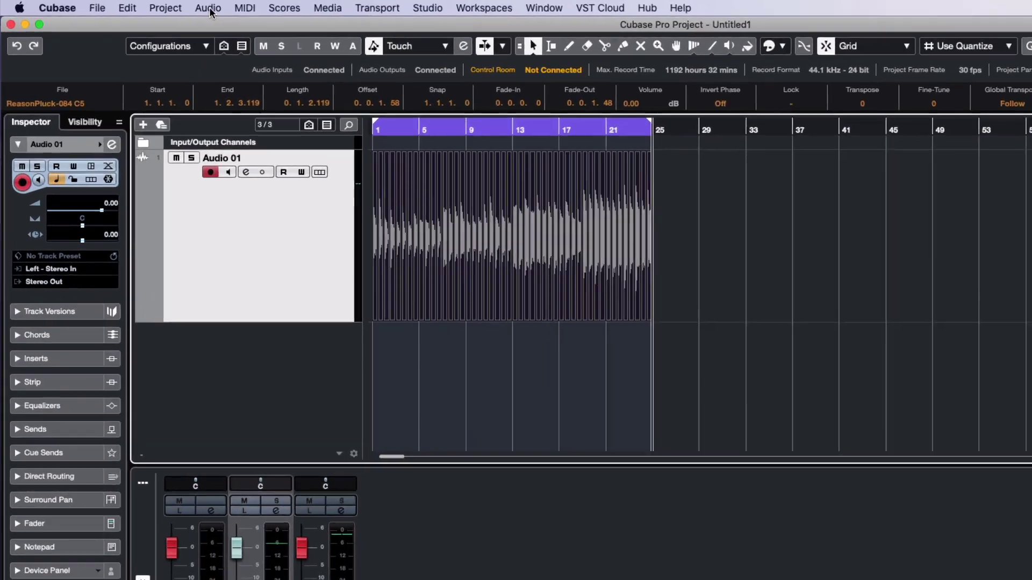
Step: Bounce the selected clips into one event, replacing the originals
click(157, 6)
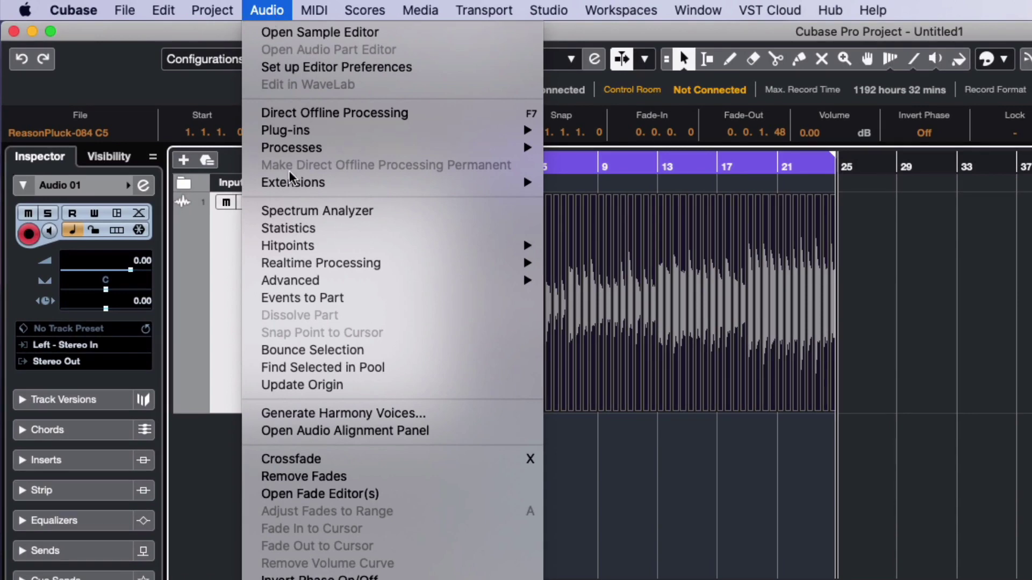
click(391, 348)
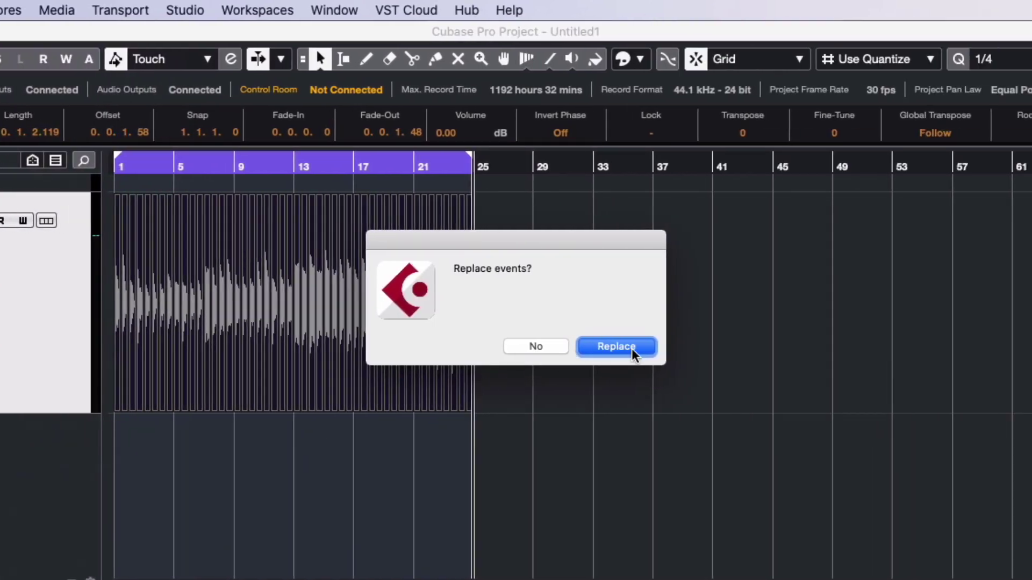
click(633, 352)
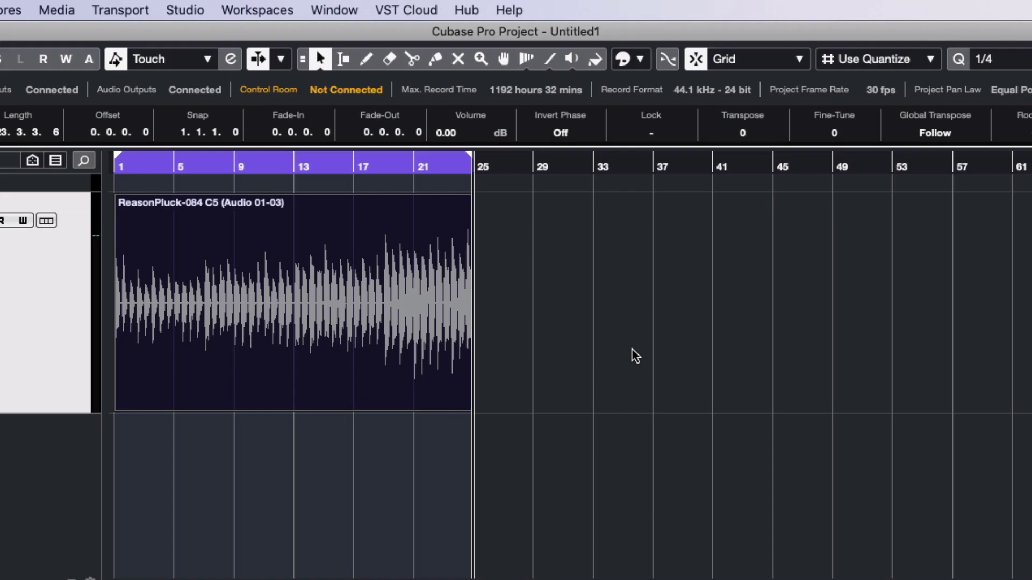
Step: Normalize the bounced ReasonPluck event to -0.10 dB peak
click(401, 332)
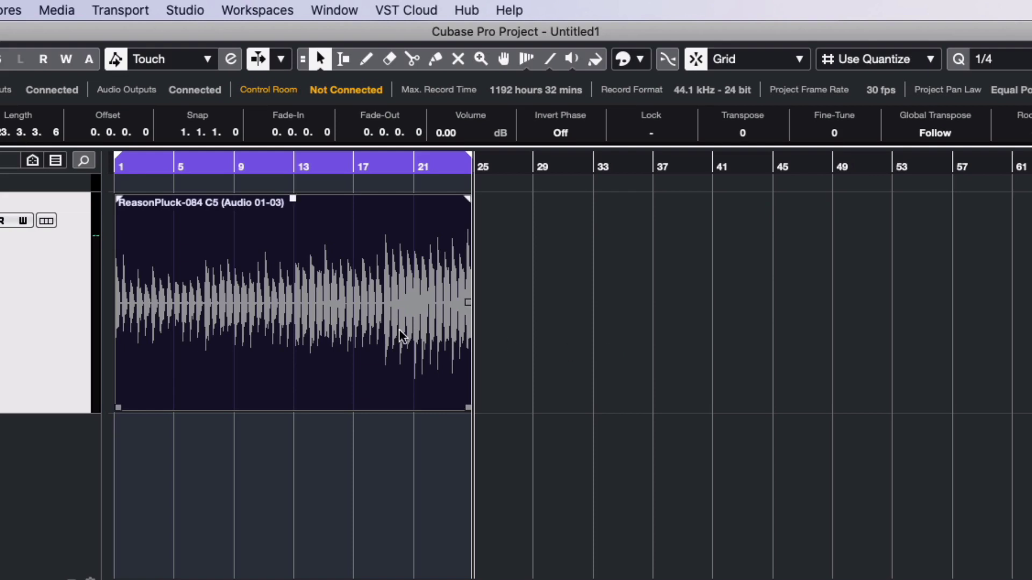
right_click(361, 336)
mouse_move(588, 377)
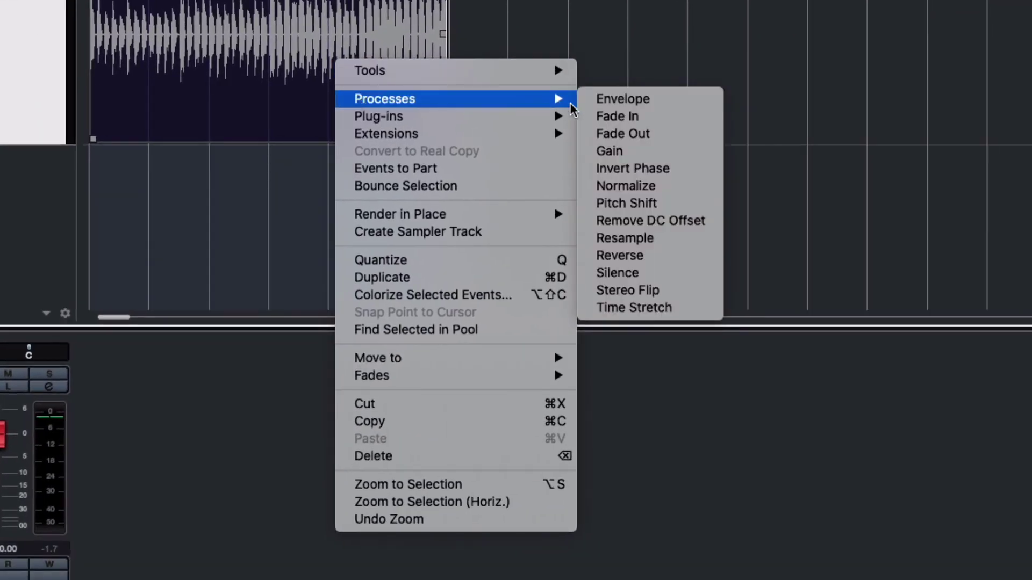
click(626, 185)
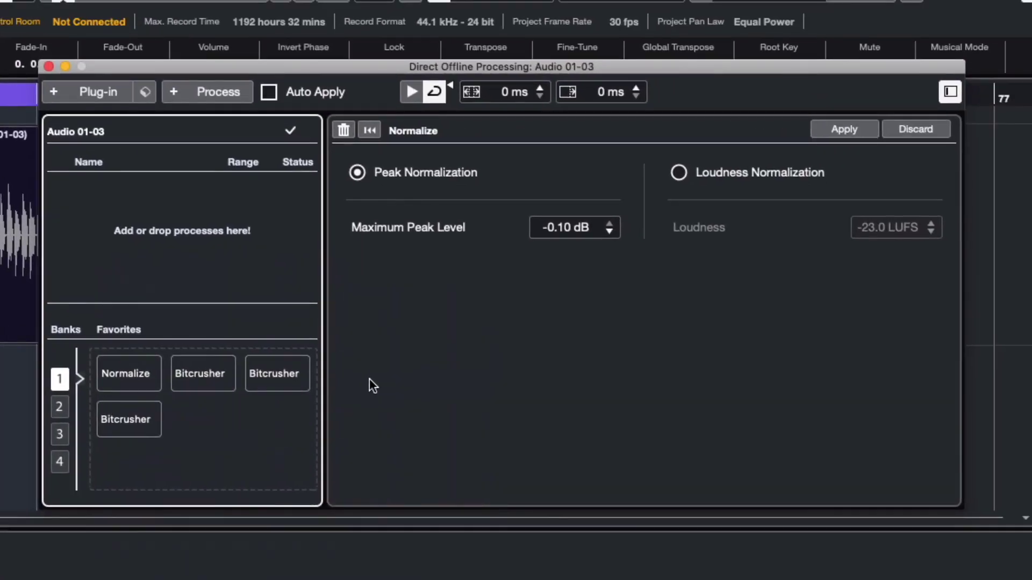
click(850, 130)
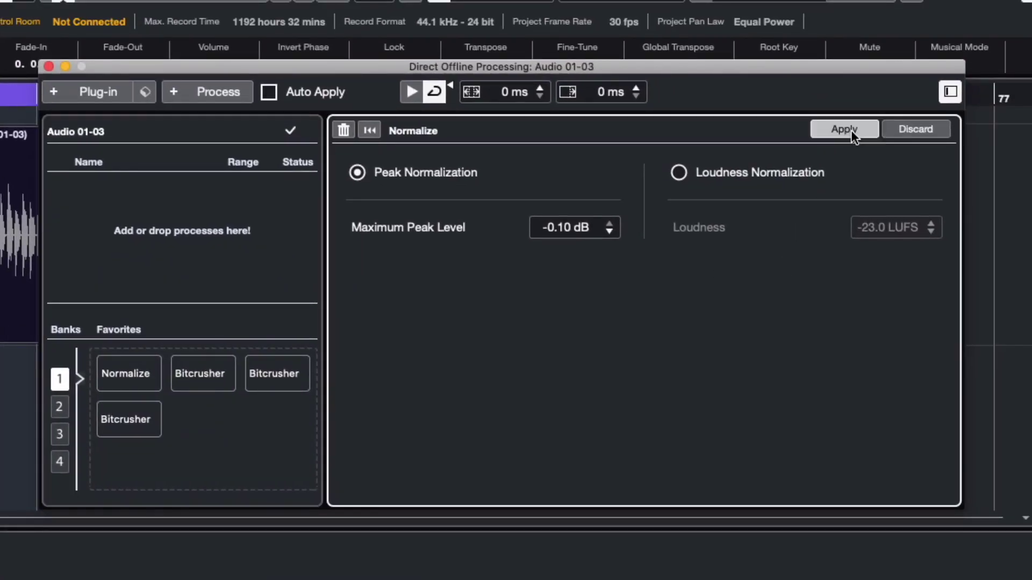
click(48, 67)
Step: Export the Stereo Out audio mixdown as ResonPluckChain.wav, 16-bit 44.1 kHz mono
click(124, 11)
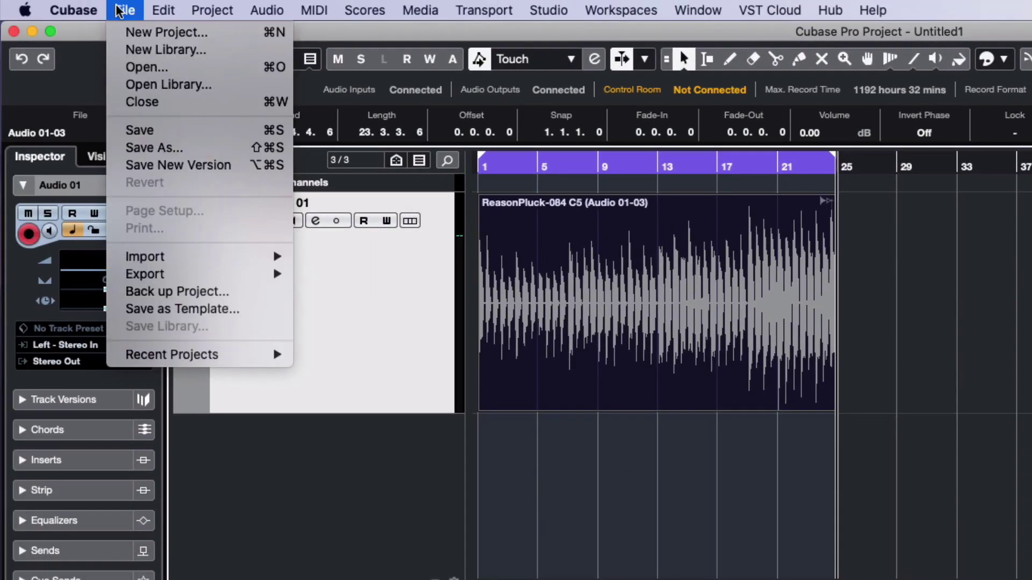
mouse_move(148, 273)
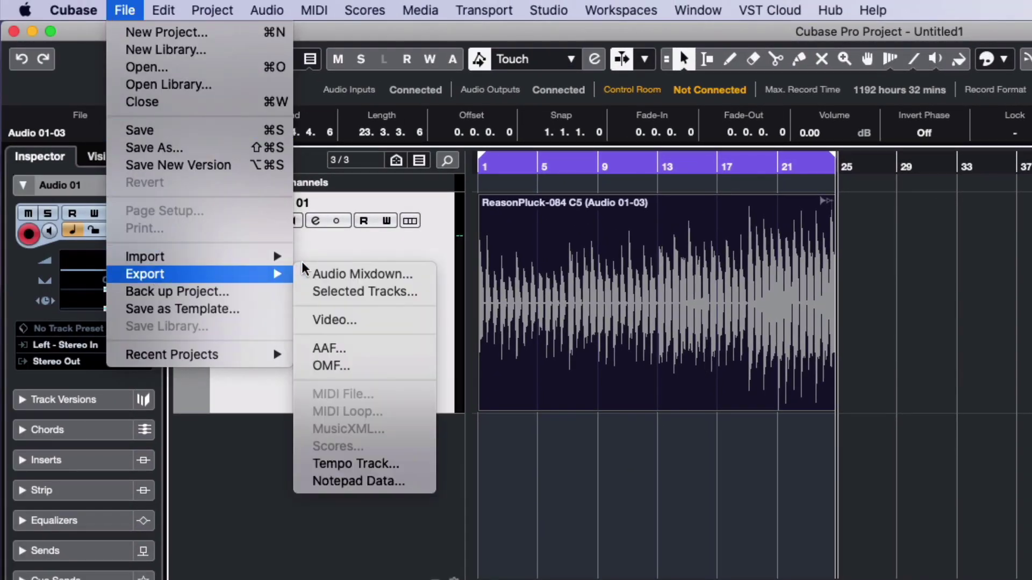
click(338, 273)
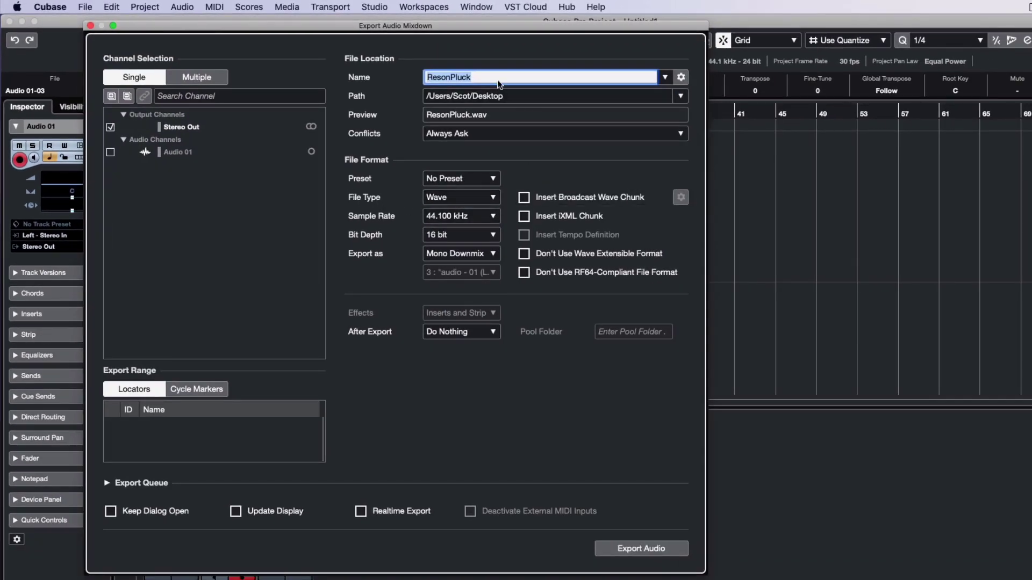
click(473, 77)
text(Chain)
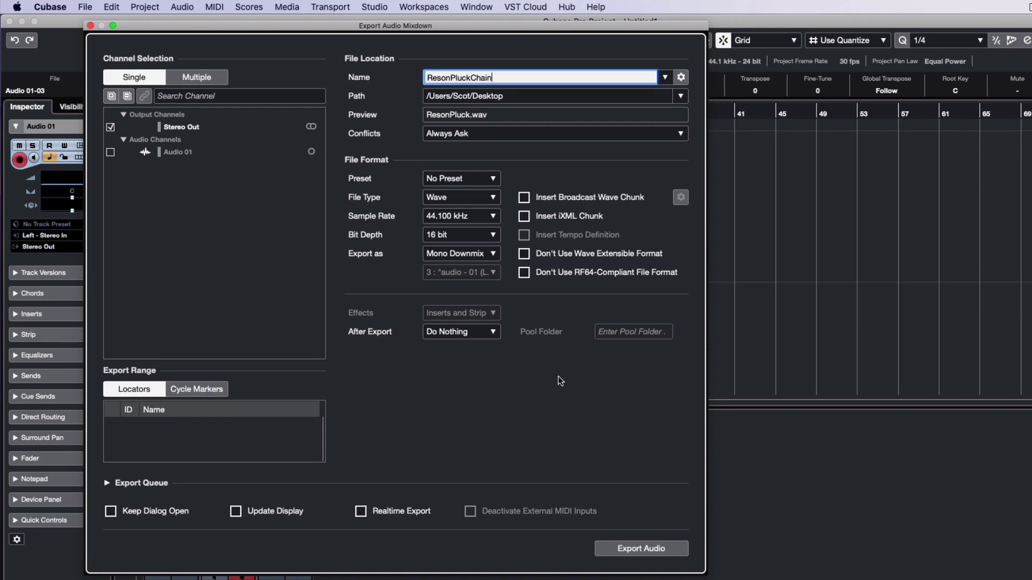
click(665, 552)
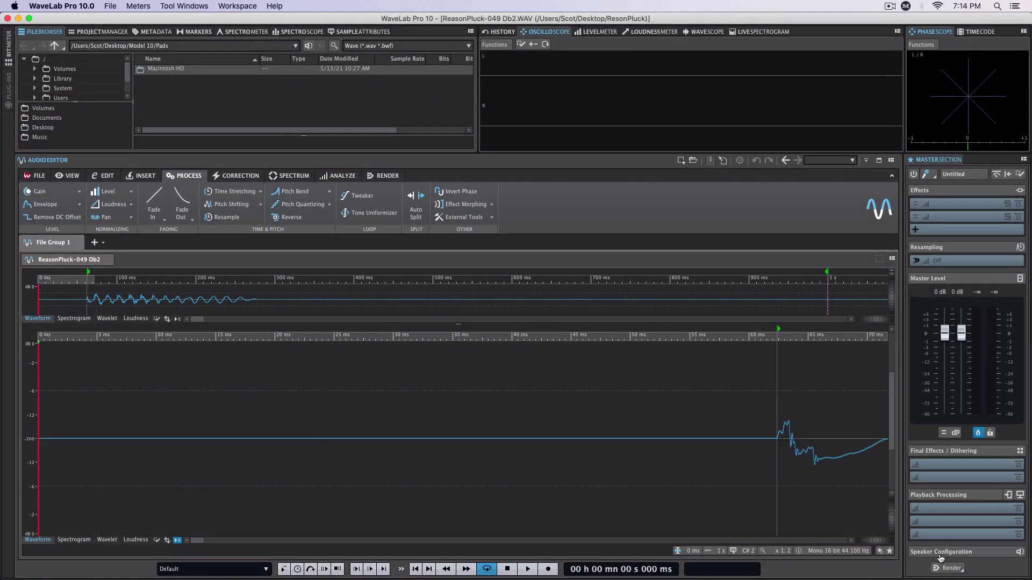
Step: Delete the first 62 ms of silence from ReasonPluck-049 Db2, leaving 938 ms
click(775, 417)
drag(775, 417, 2, 440)
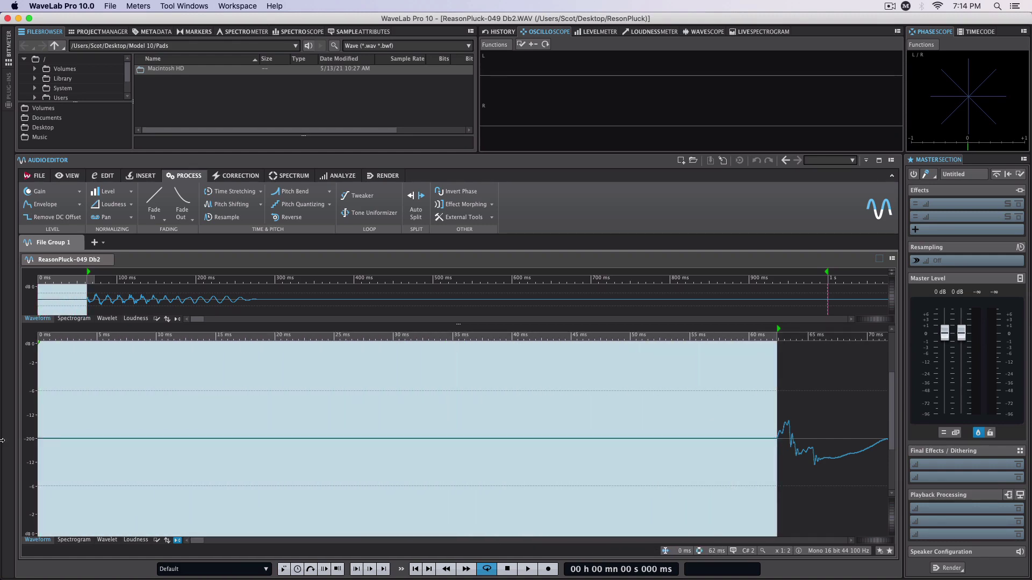
key(Delete)
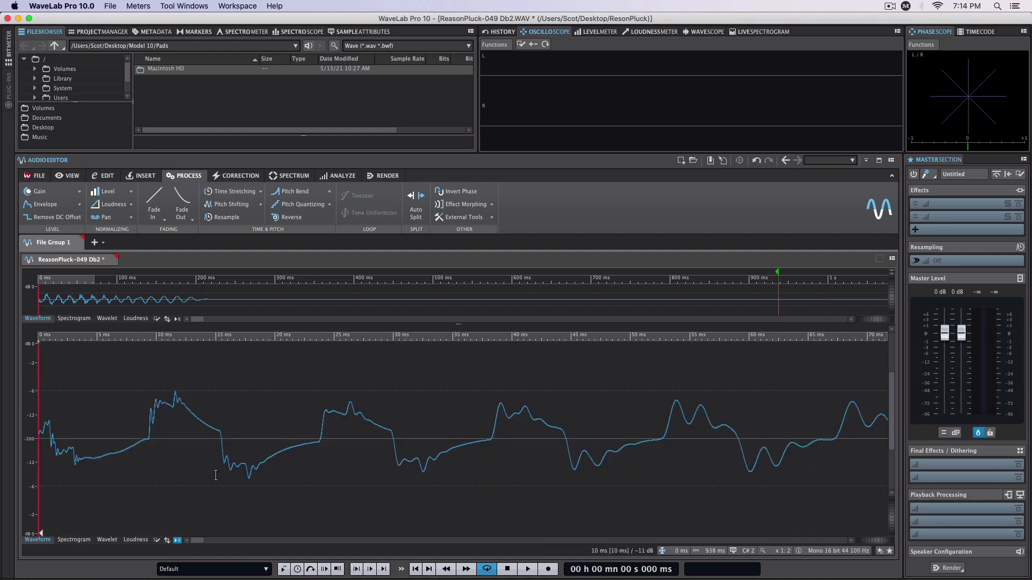
click(868, 543)
drag(885, 544, 839, 545)
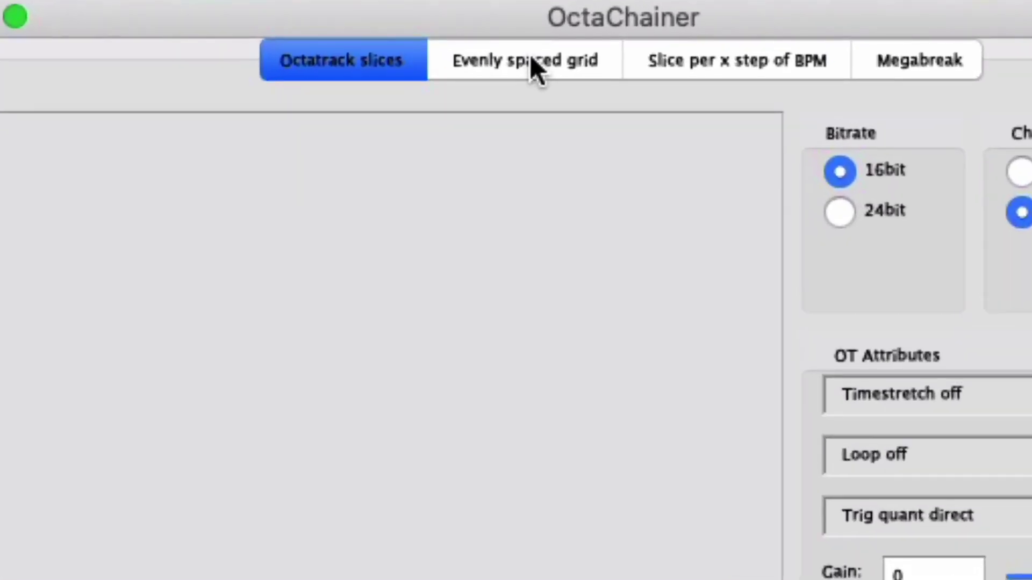
Step: Set OctaChainer to Evenly spaced grid, mono, and add ReasonPluck-084 C5 through 095 B5
click(531, 58)
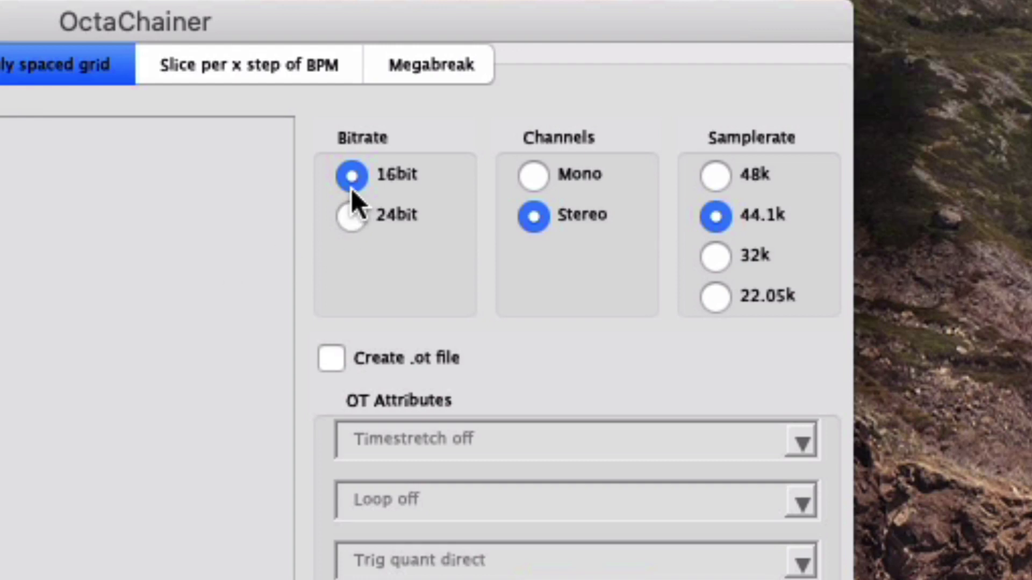
click(532, 178)
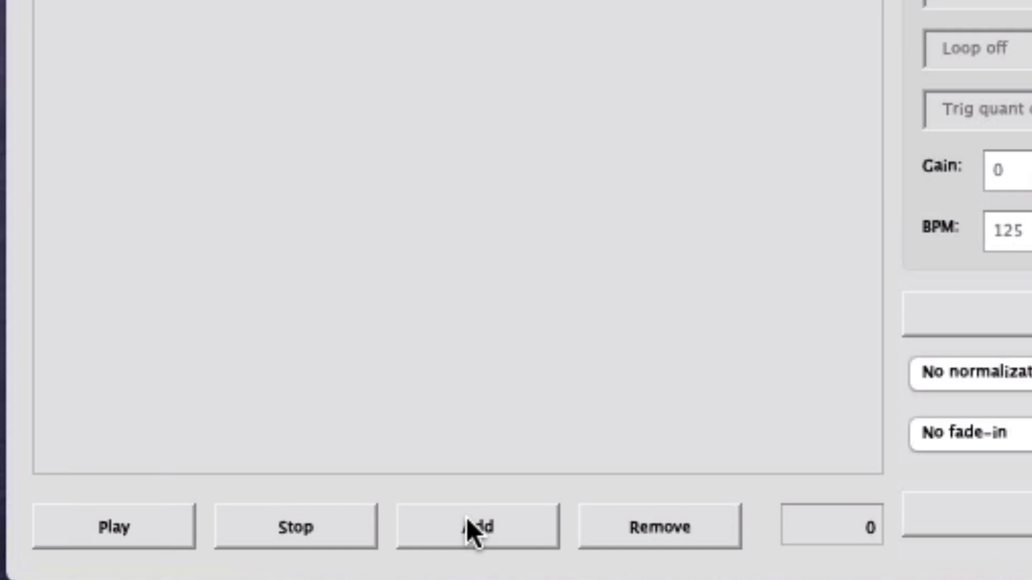
click(466, 518)
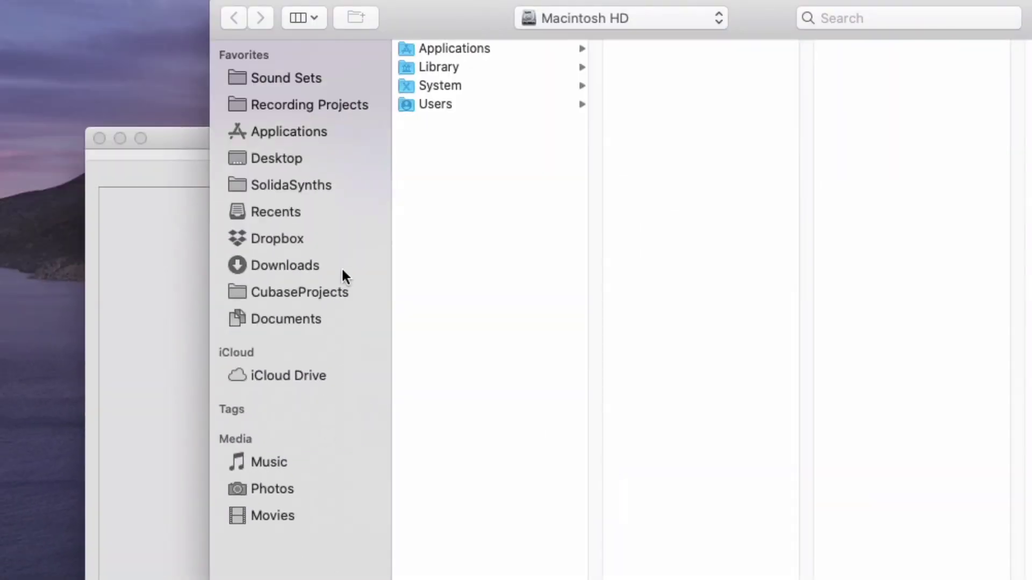
click(301, 158)
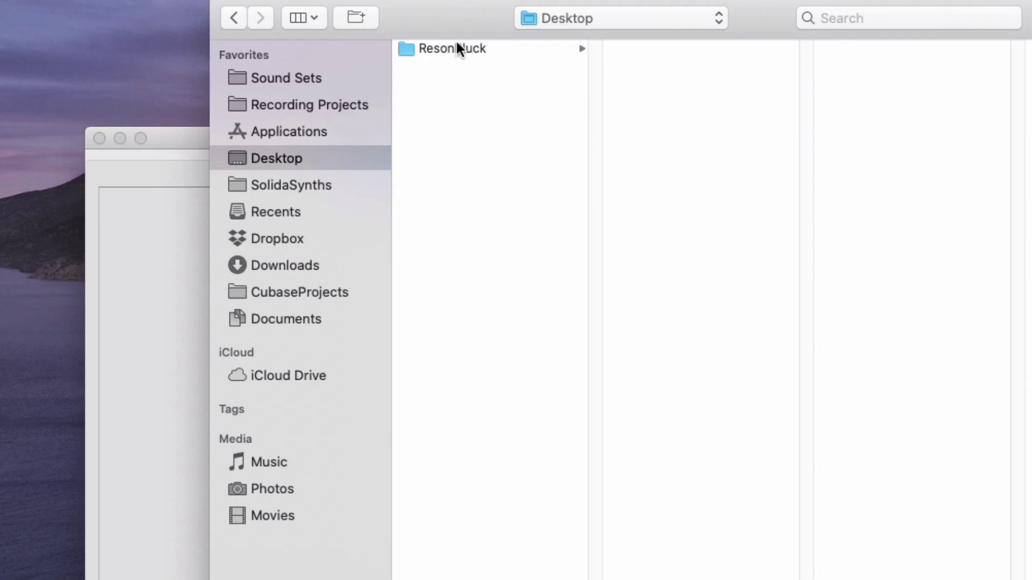
click(456, 48)
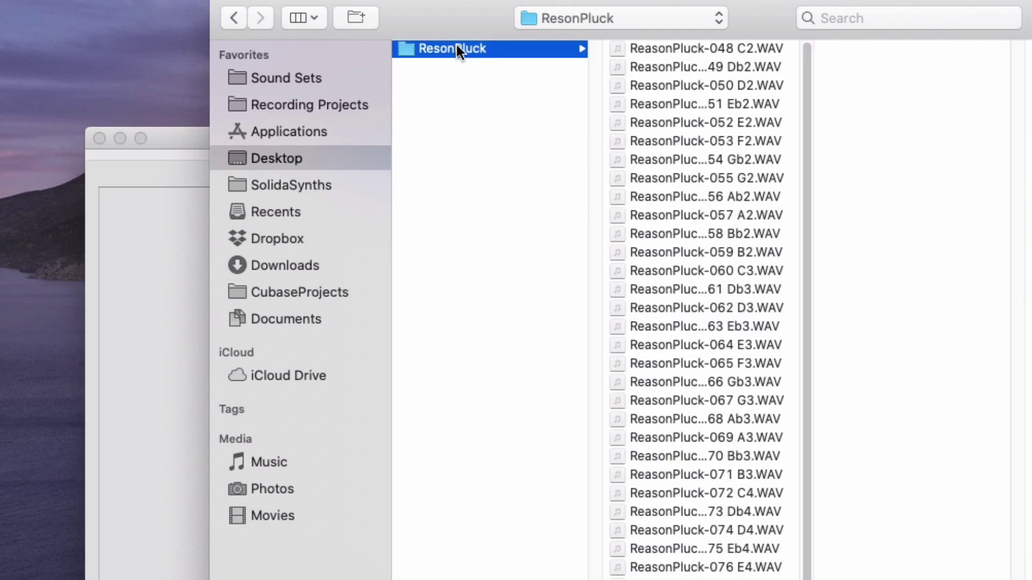
click(804, 347)
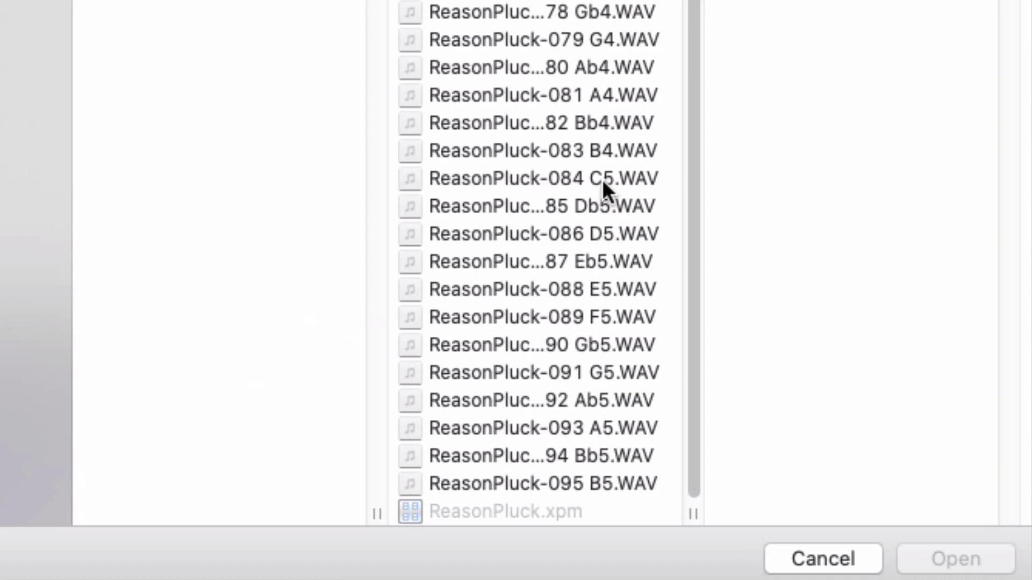
click(602, 179)
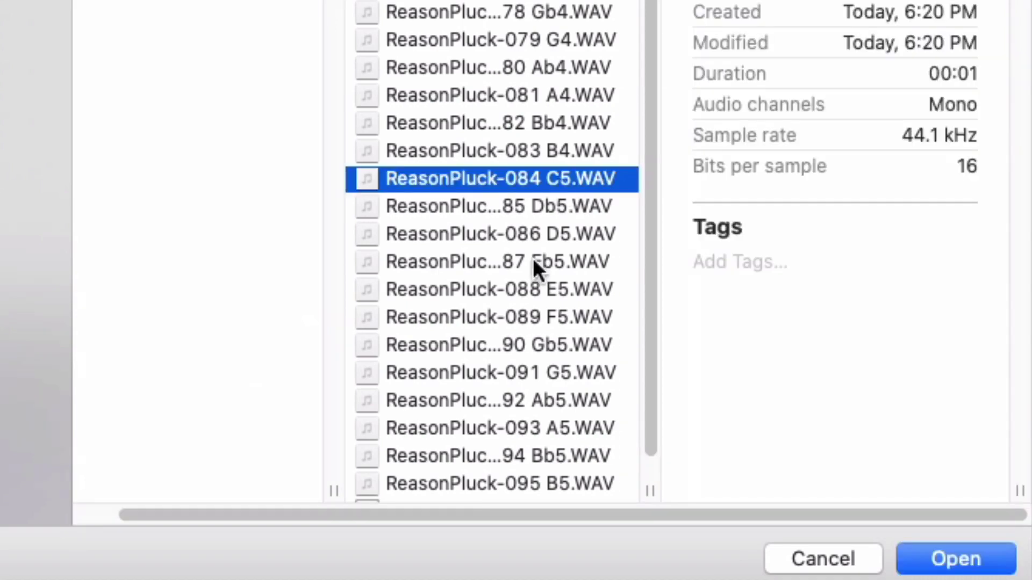
shift+click(469, 483)
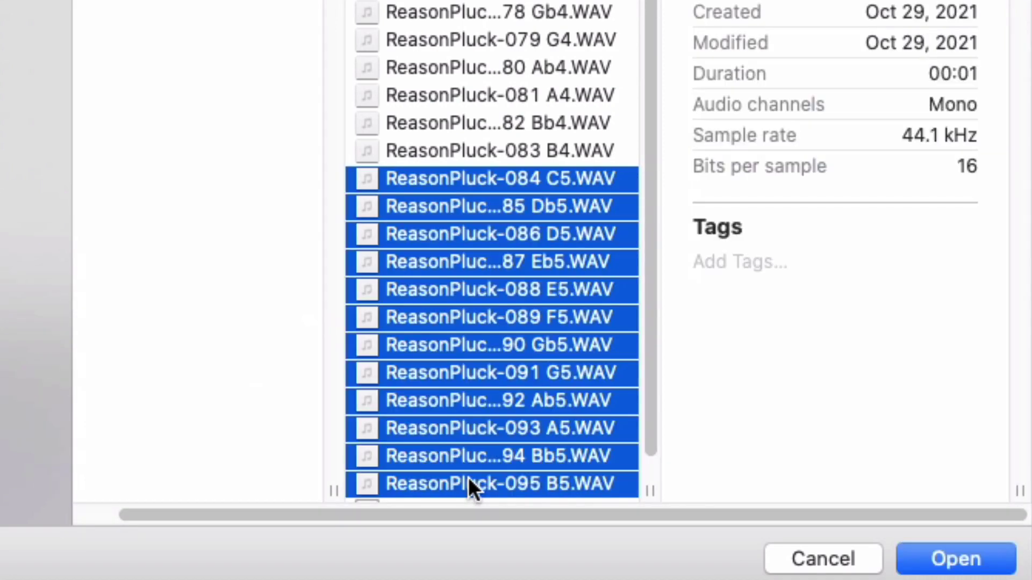
click(935, 556)
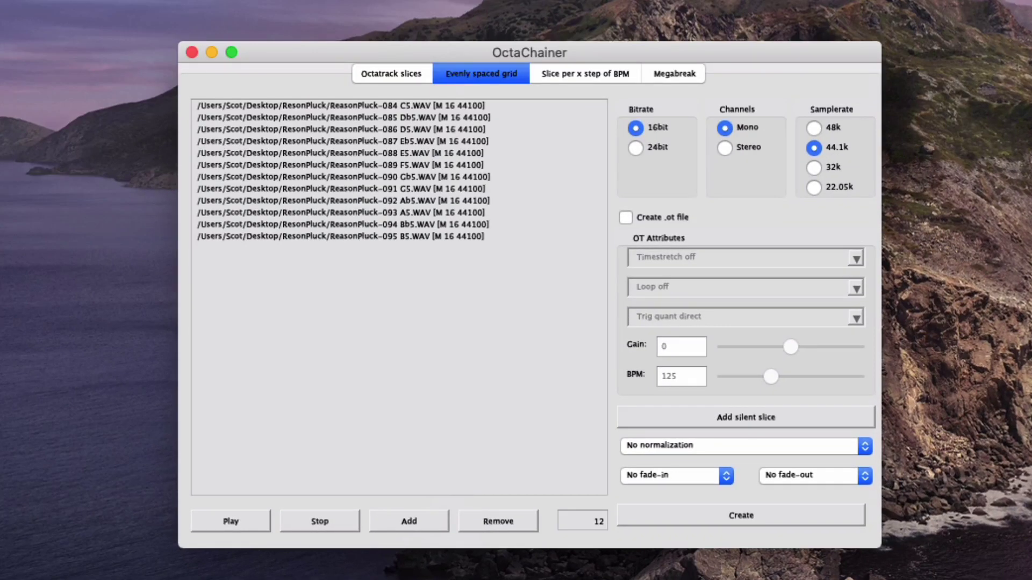
Step: Add ReasonPluck-072 C4 to 083 B4 and 060 C3 to 071 B3 to the chain
click(411, 521)
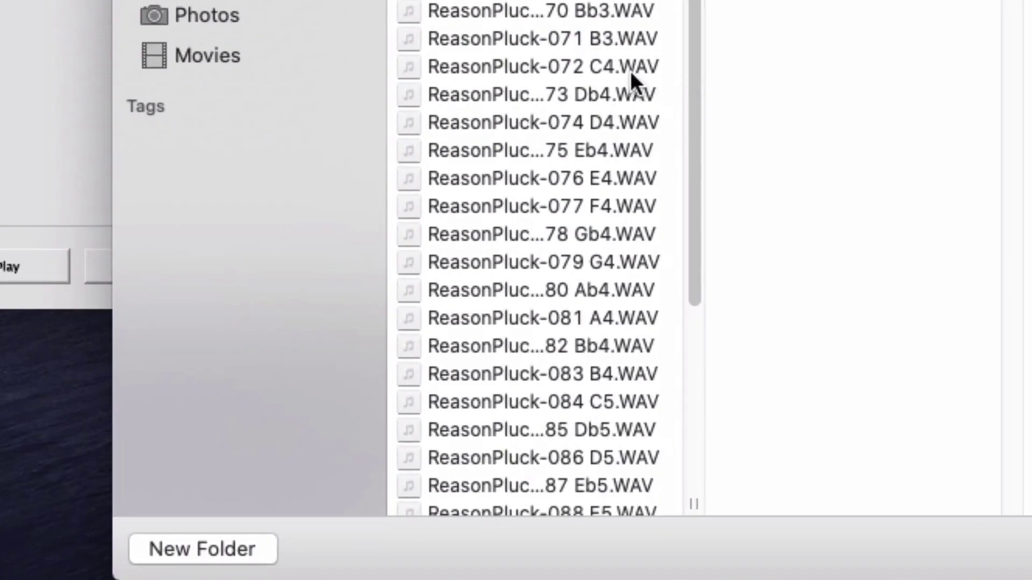
click(631, 72)
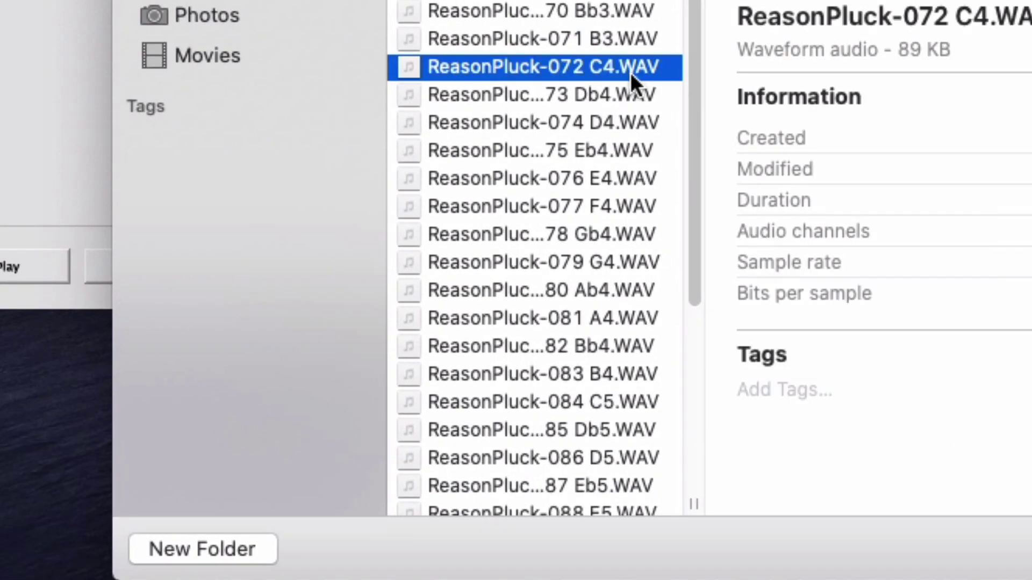
shift+click(639, 372)
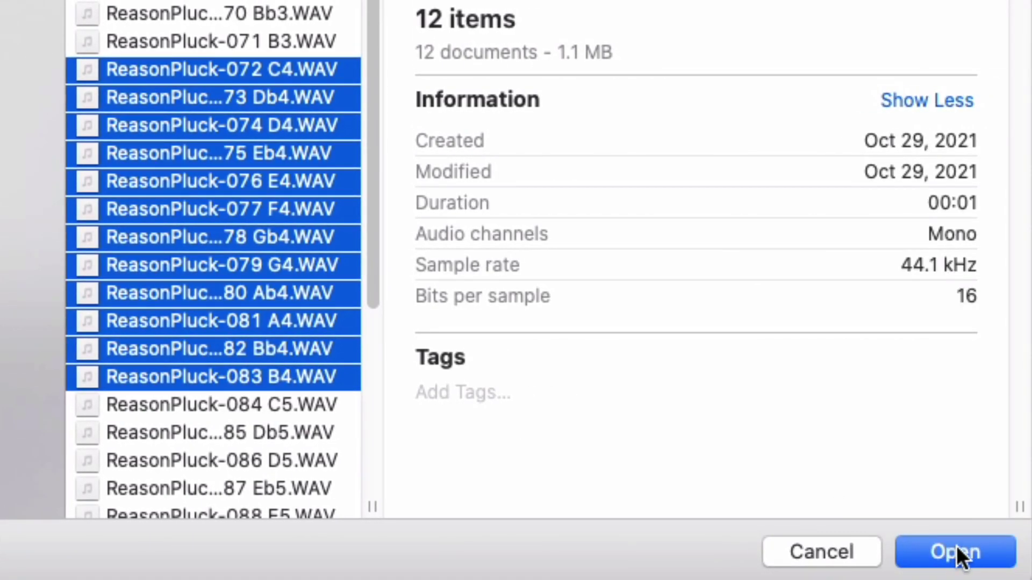
click(956, 546)
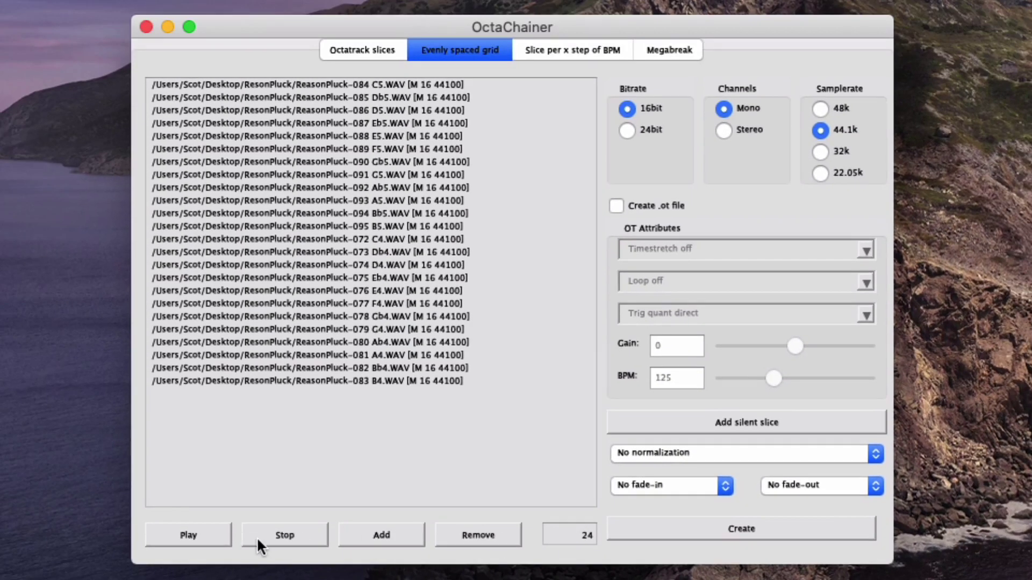
click(364, 535)
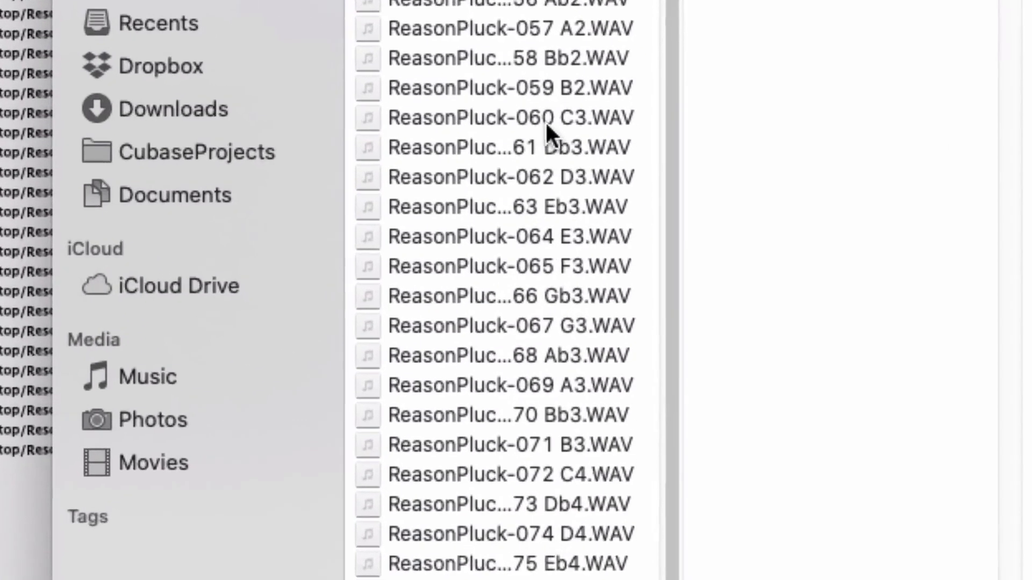
click(542, 118)
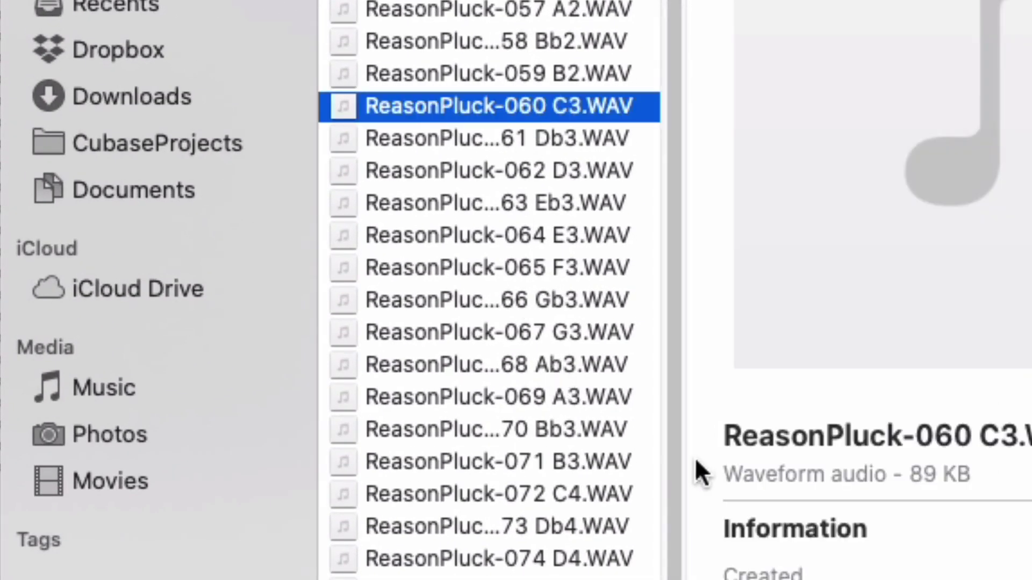
shift+click(608, 464)
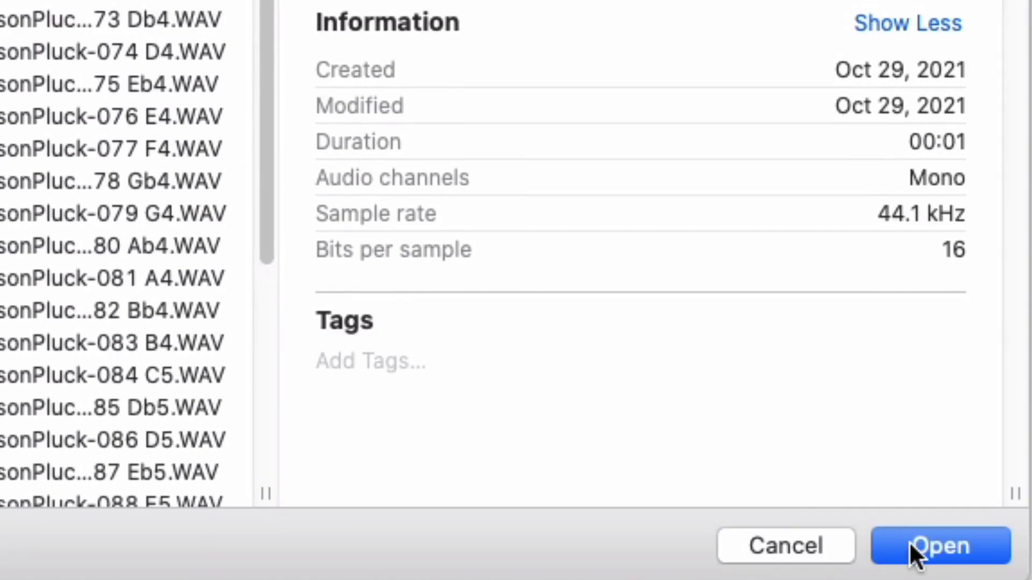
click(908, 541)
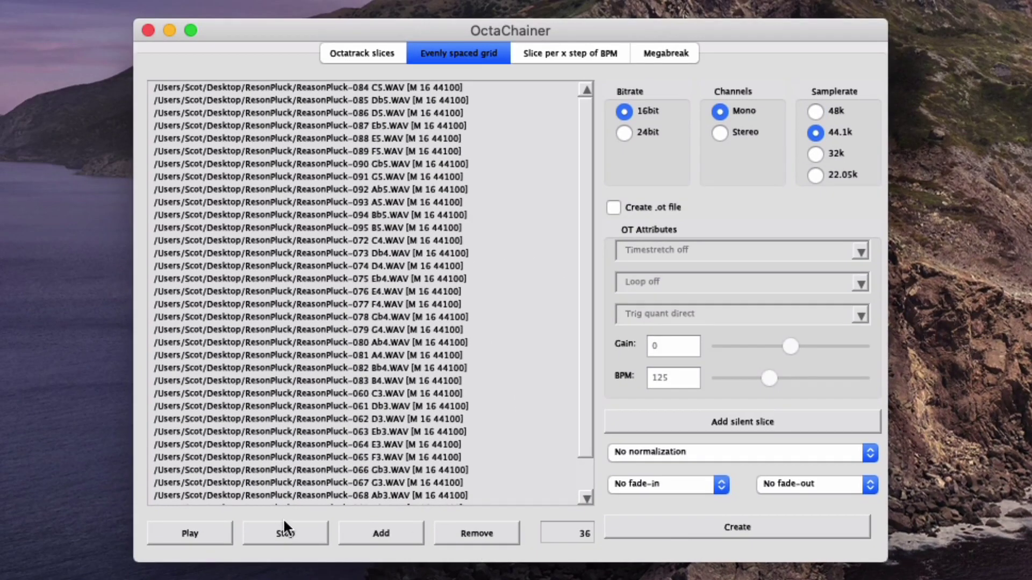
Step: Add ReasonPluck-048 C2 to 059 B2, totalling 48, and render ResonPluck.wav
click(371, 537)
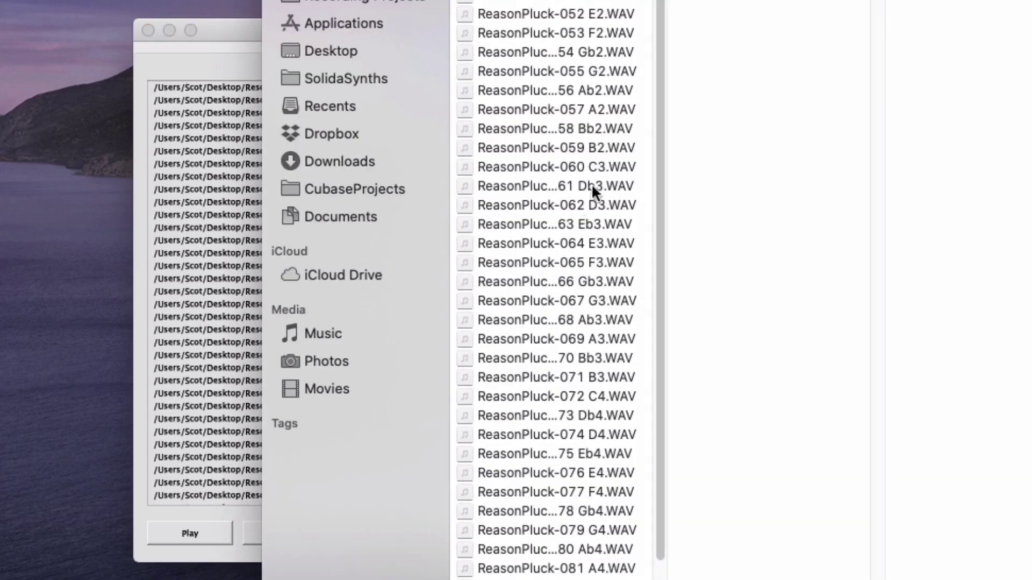
click(526, 64)
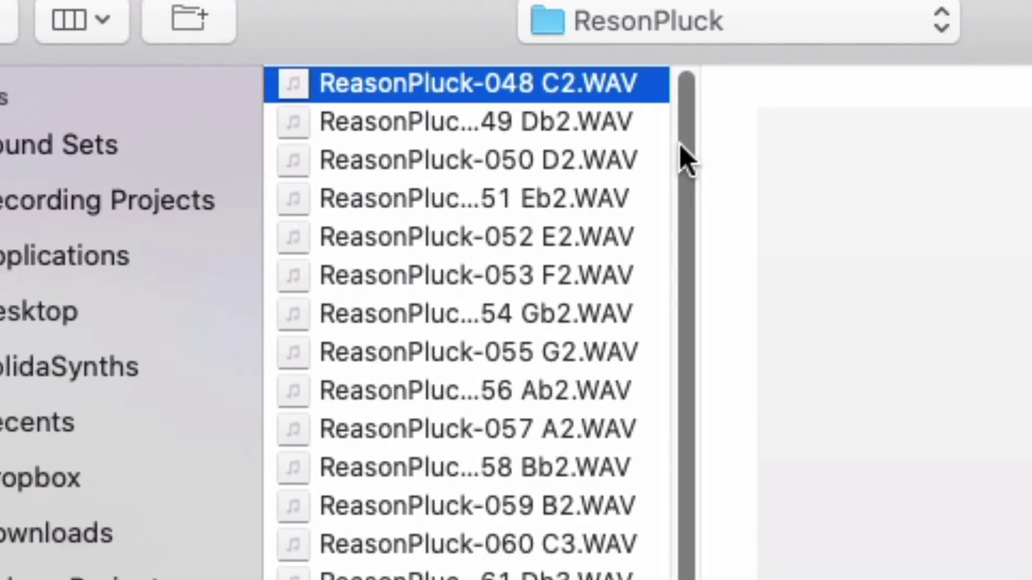
shift+click(613, 513)
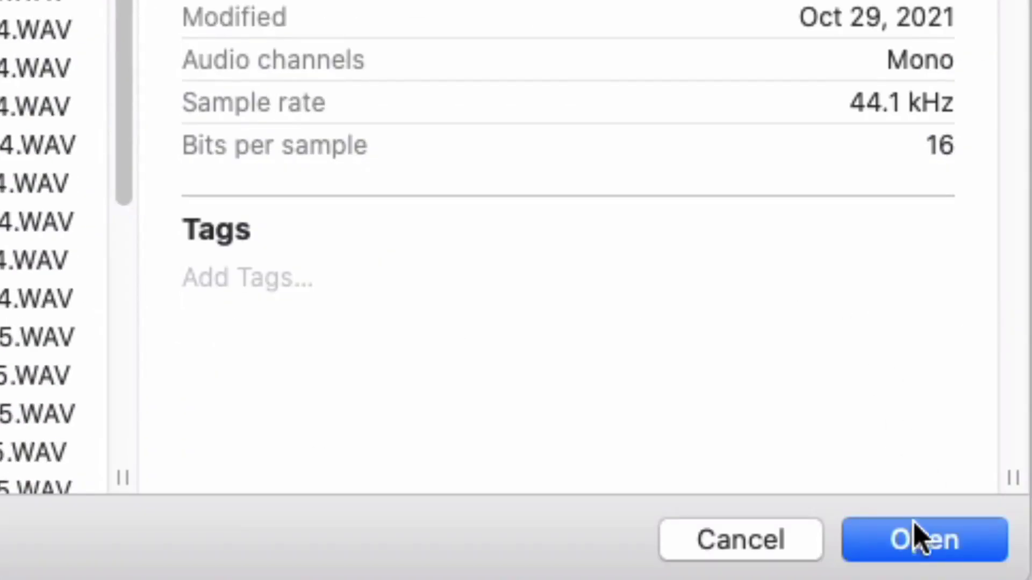
click(920, 535)
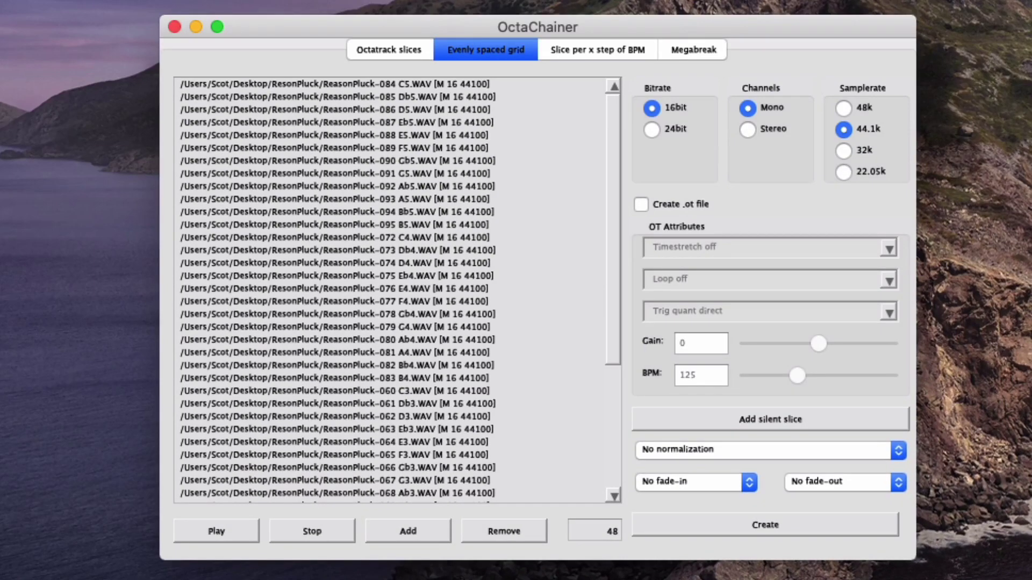
click(788, 524)
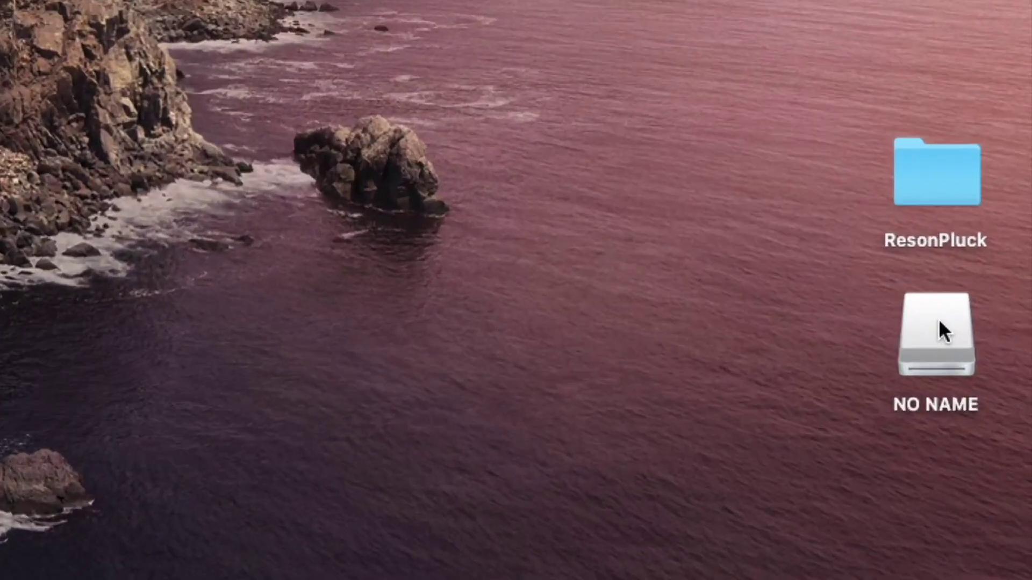
Step: Copy ResonPluck.wav into Samples/Alpha Juno on the NO NAME card, then close its window and start ejecting it
click(992, 386)
double_click(938, 319)
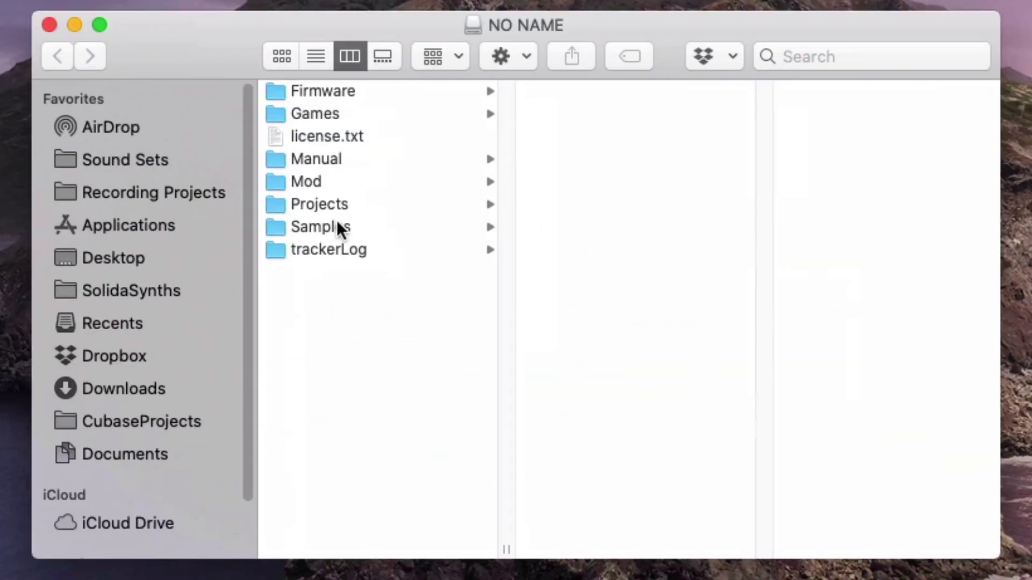
click(338, 226)
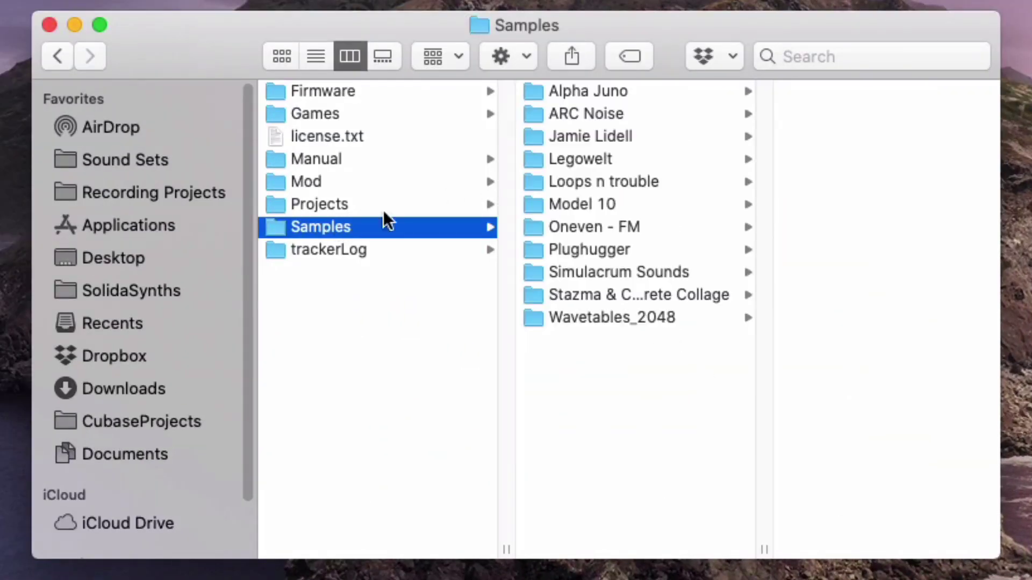
click(587, 91)
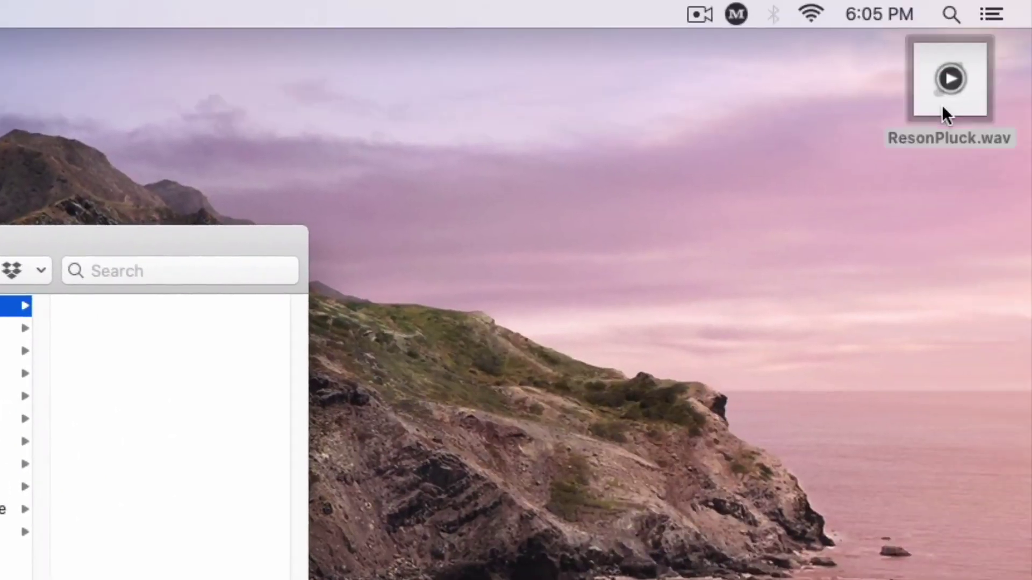
drag(942, 108, 843, 237)
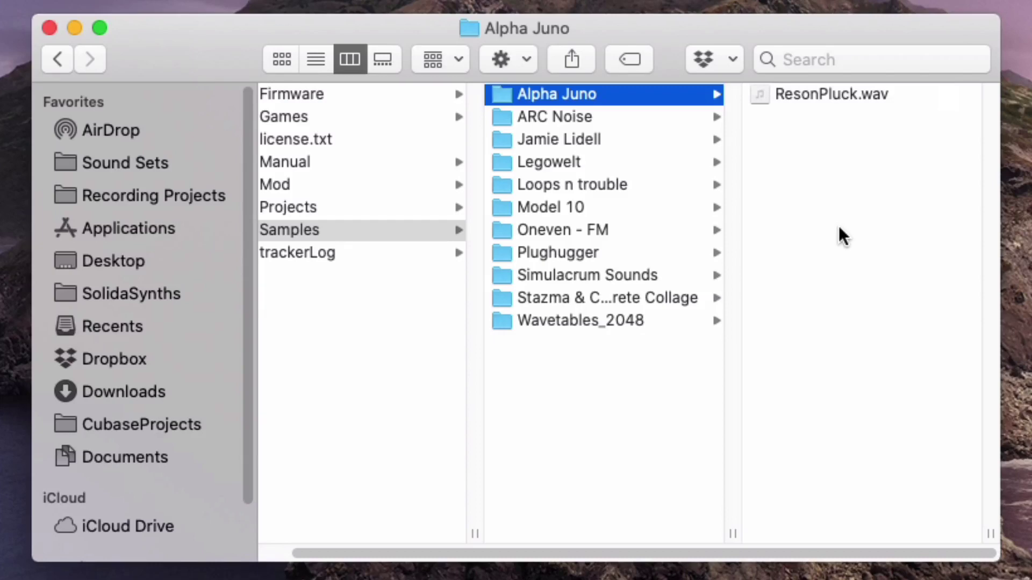
click(49, 28)
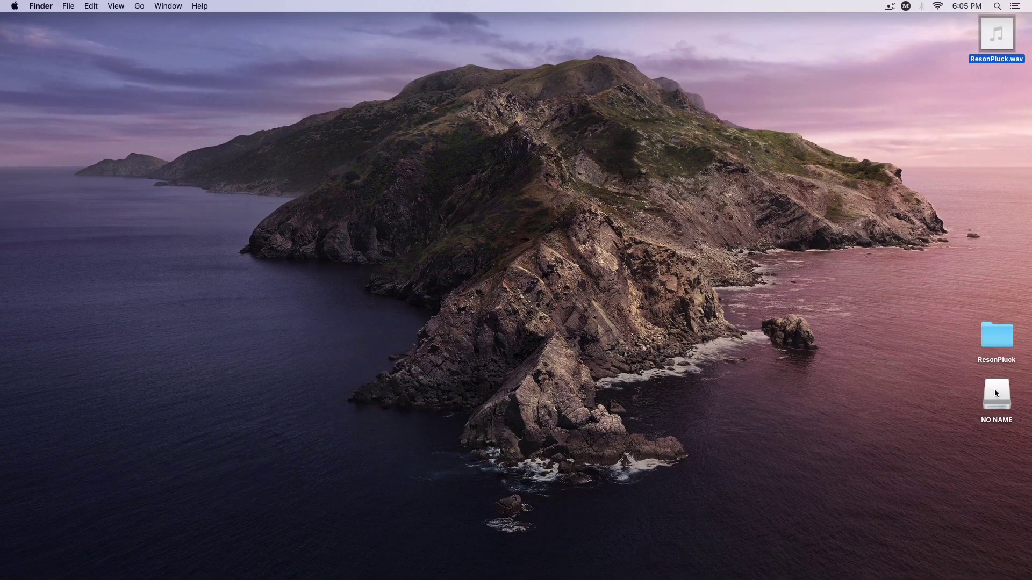
right_click(994, 393)
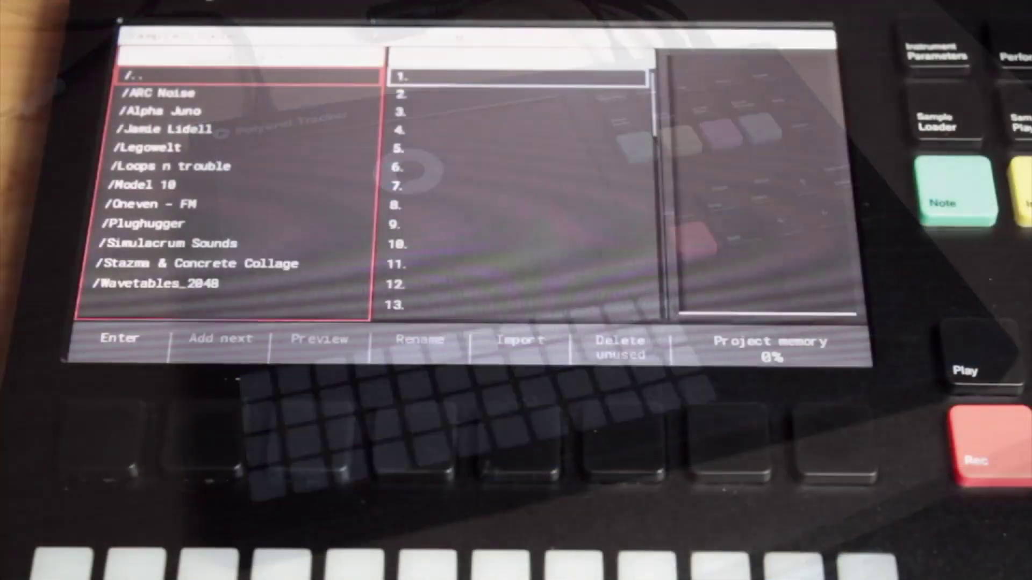
Step: Load ResonPluck.wav from Alpha Juno into instrument slot 1 and set its Play Mode to Beat Slice
key(Return)
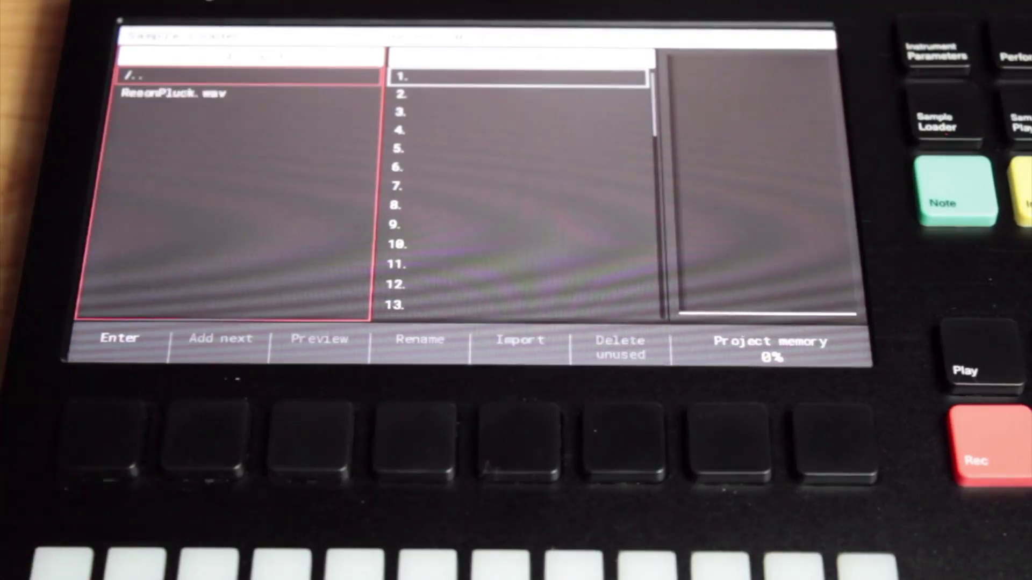
click(172, 94)
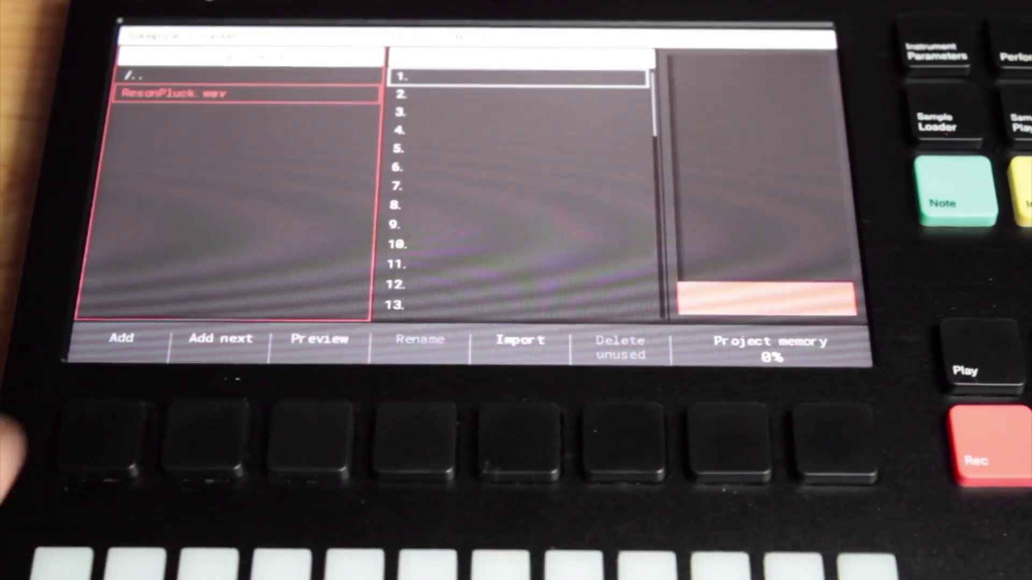
click(107, 436)
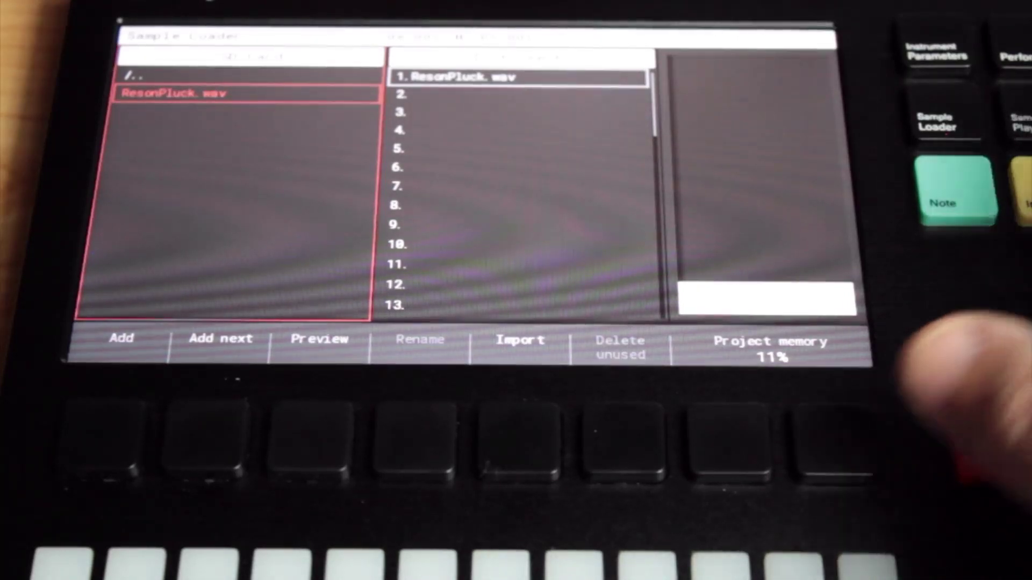
click(1021, 123)
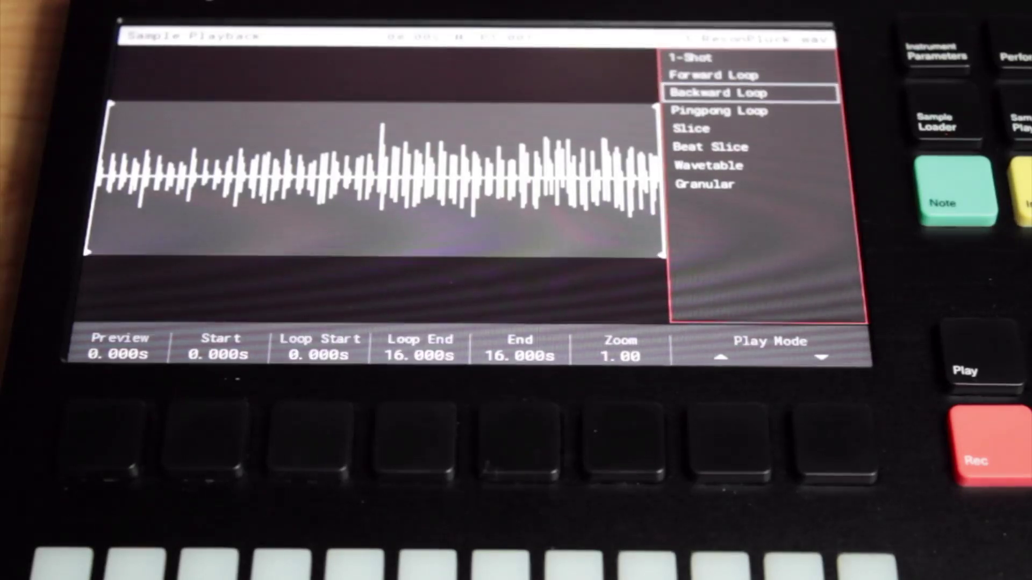
key(Down)
key(Down)
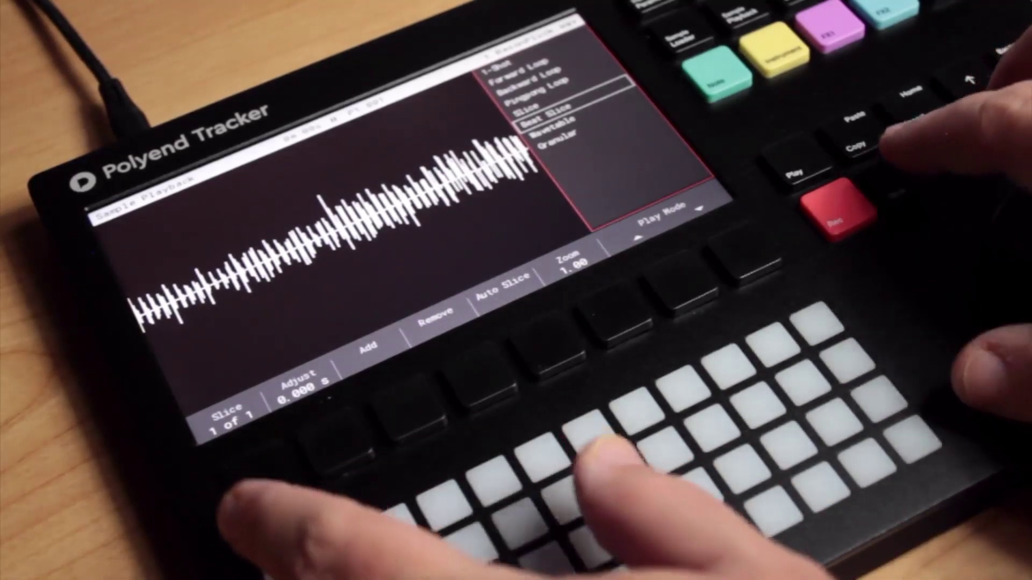
Step: Auto Slice the ResonPluck sample with Number set to 48 using Equal Slice, and confirm
key(F5)
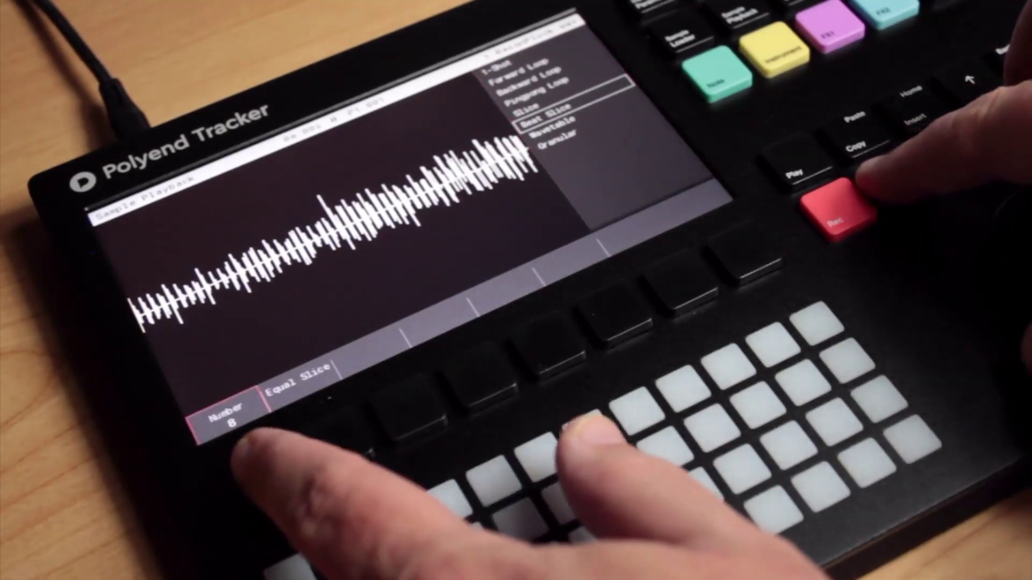
scroll(962, 102, up, 20)
scroll(962, 102, up, 17)
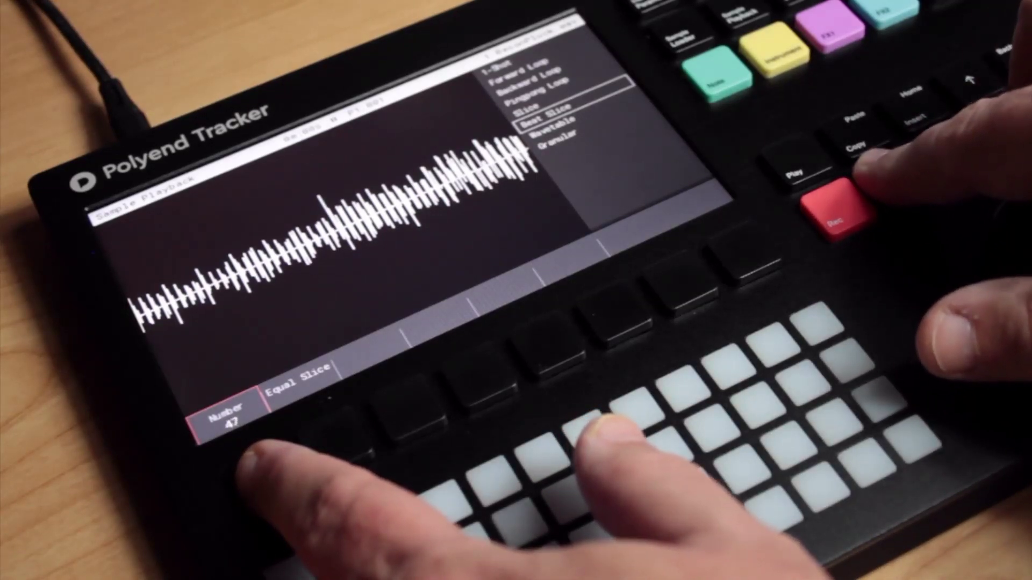
click(330, 419)
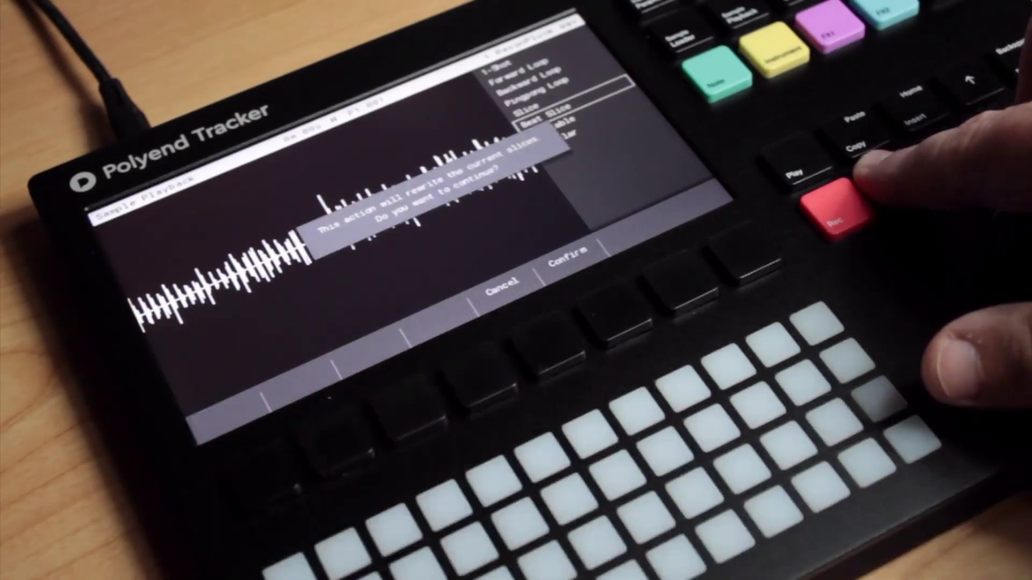
click(616, 317)
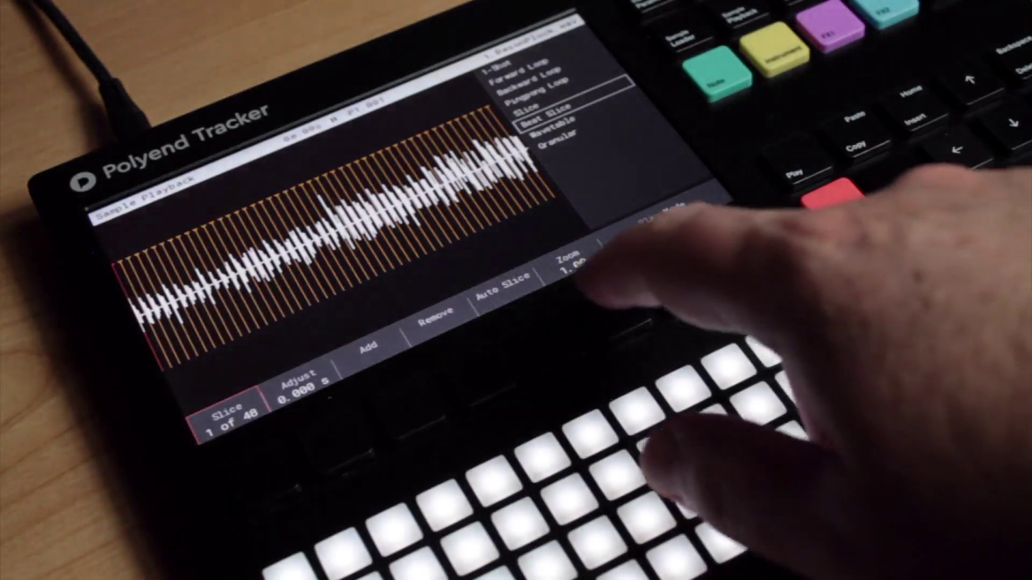
Step: Raise the waveform Zoom to about 2.98 to spread the 48 slices apart
click(615, 317)
scroll(333, 236, up, 8)
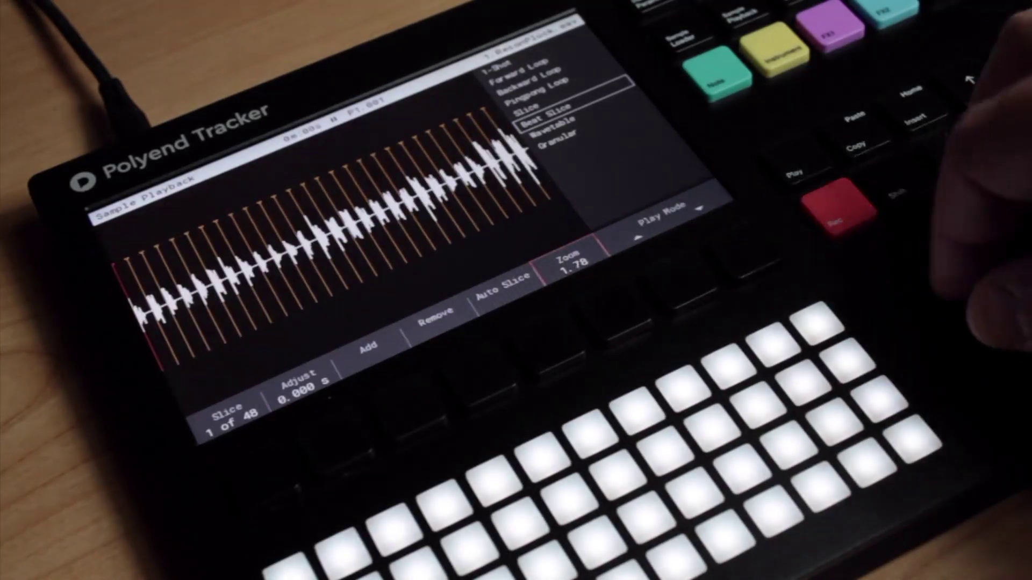
scroll(333, 236, up, 3)
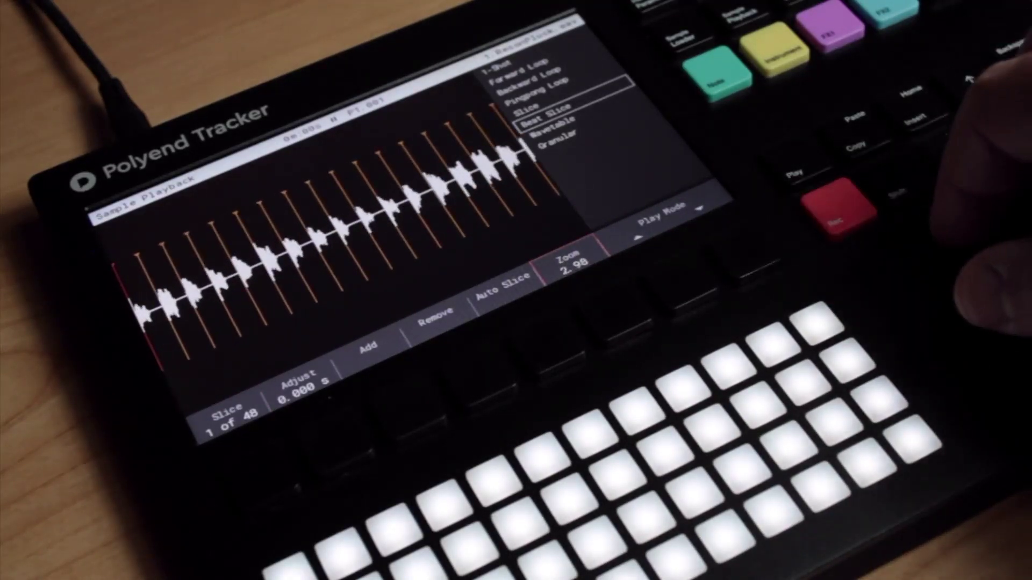